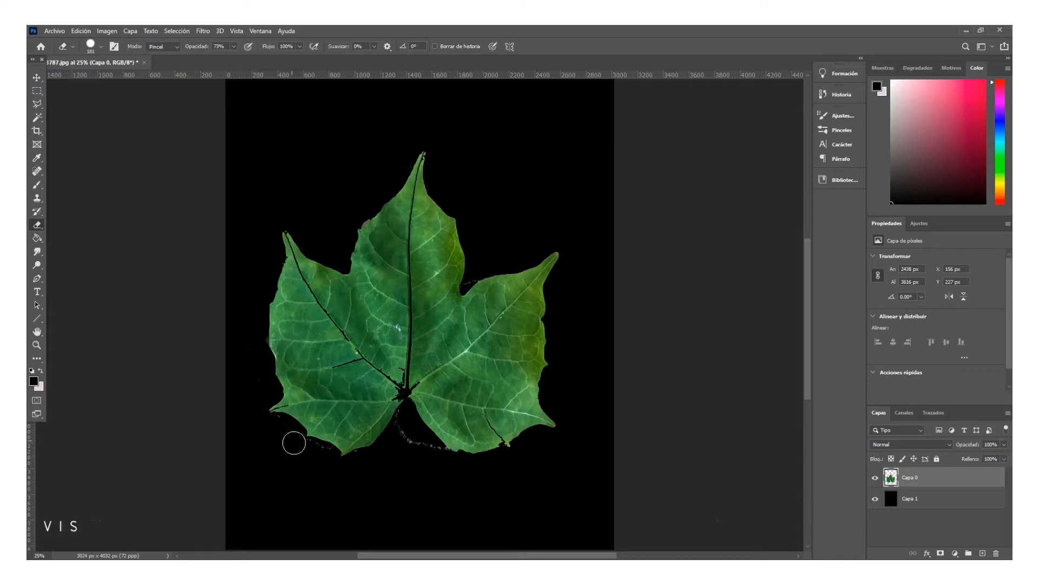
- Erase the stray pixels around the leaf's lower edge and beside its upper-left lobe
scroll(534, 508, down, 2)
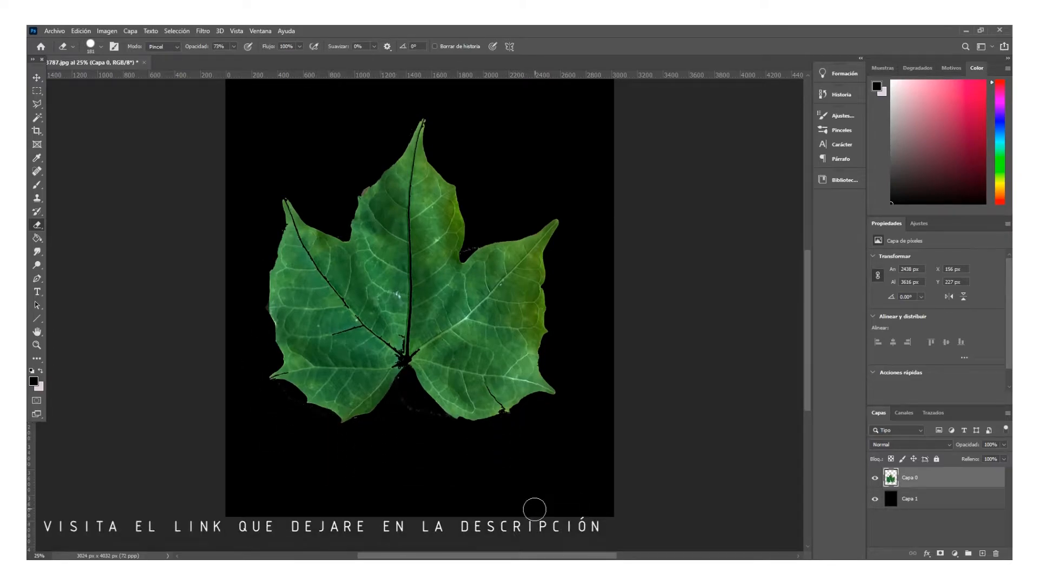
mouse_move(399, 427)
mouse_down()
mouse_move(404, 375)
mouse_move(358, 420)
mouse_up()
scroll(467, 269, up, 5)
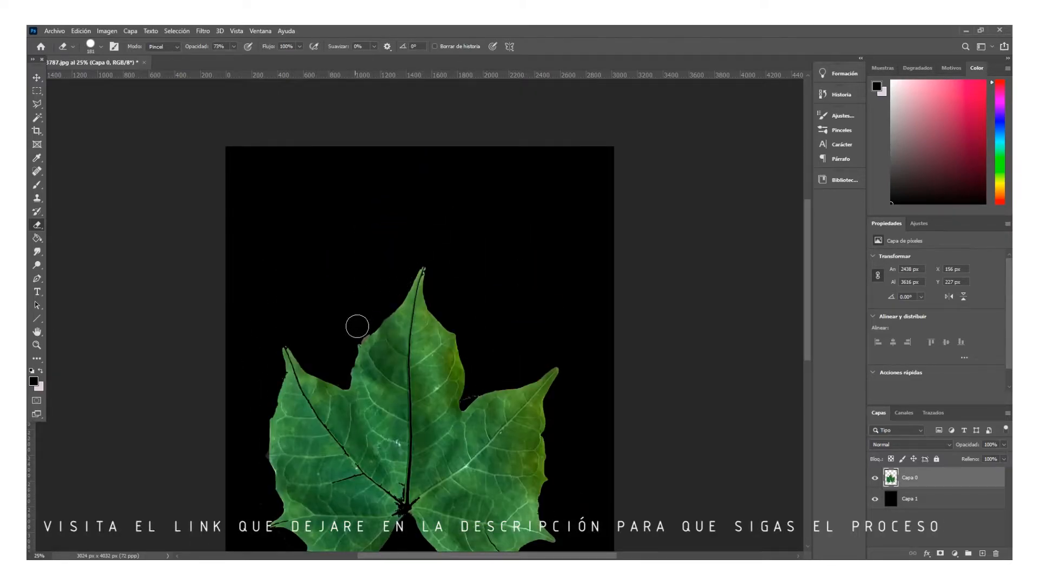
mouse_move(357, 326)
mouse_down()
mouse_move(346, 358)
mouse_move(357, 332)
mouse_up()
key(ctrl+z)
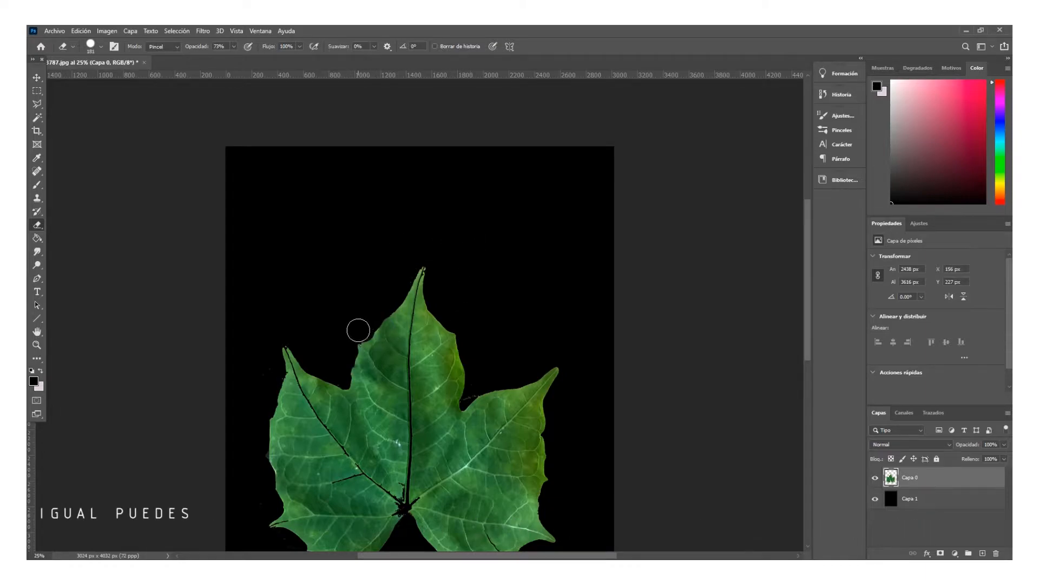
- Reduce the eraser size and clean up the specks in the notch between the leaf's central and right lobes
click(102, 47)
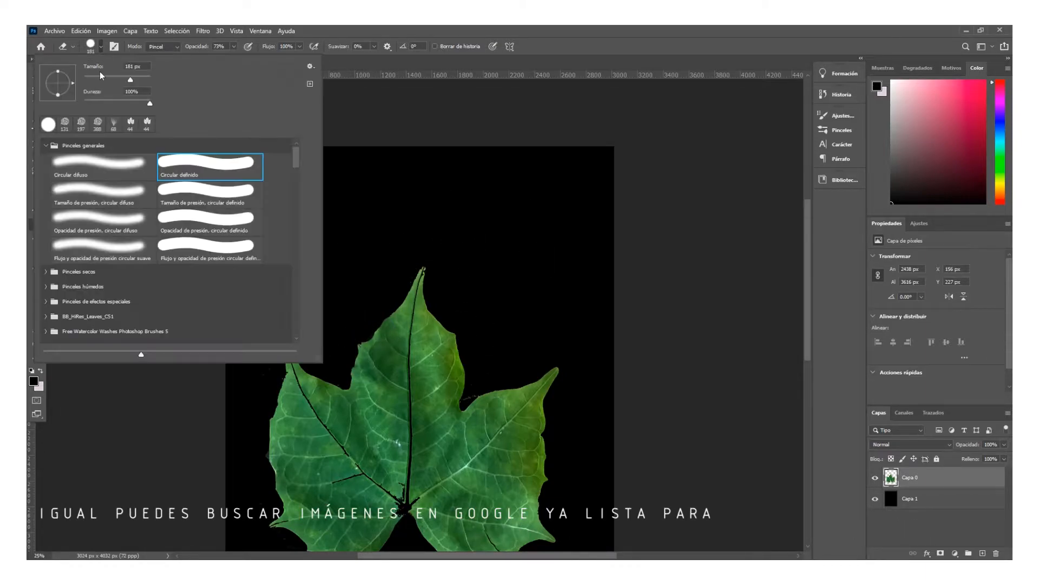
drag(102, 78, 89, 78)
click(471, 380)
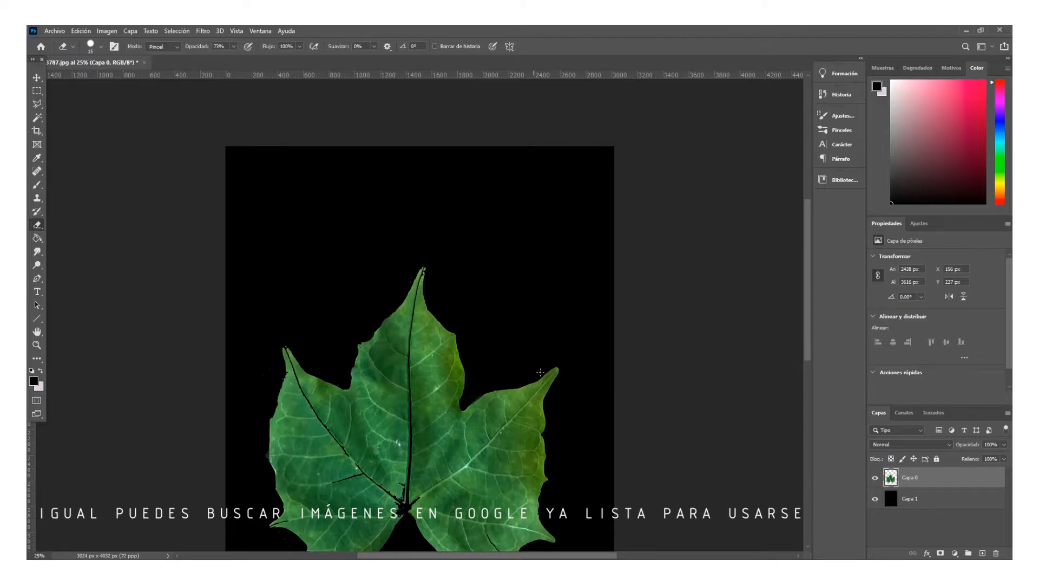
scroll(541, 371, down, 3)
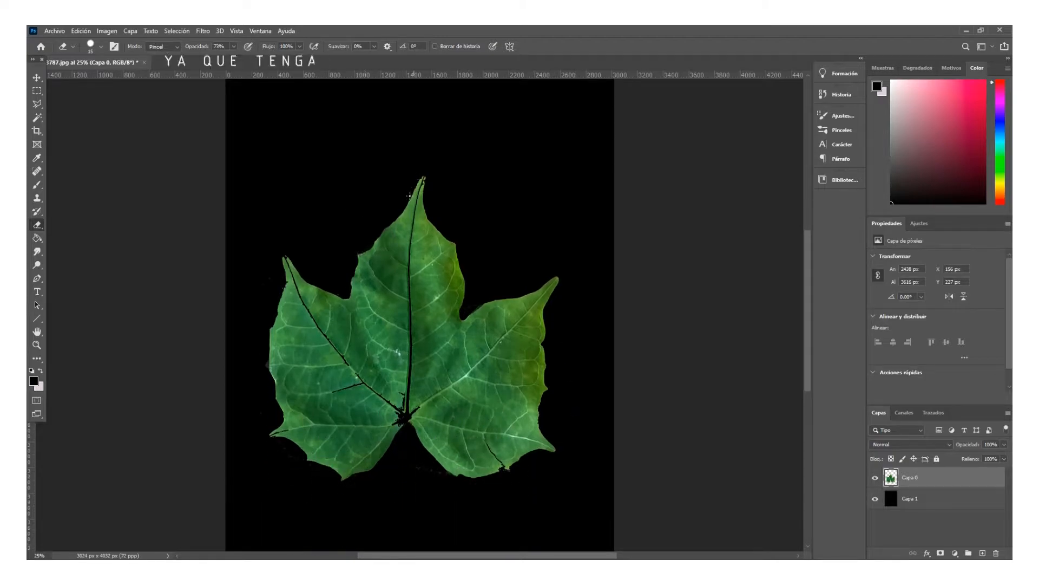
- Delete the black background layer Capa 1, leaving the leaf on transparency
key(v)
click(280, 170)
key(Delete)
scroll(463, 319, up, 1)
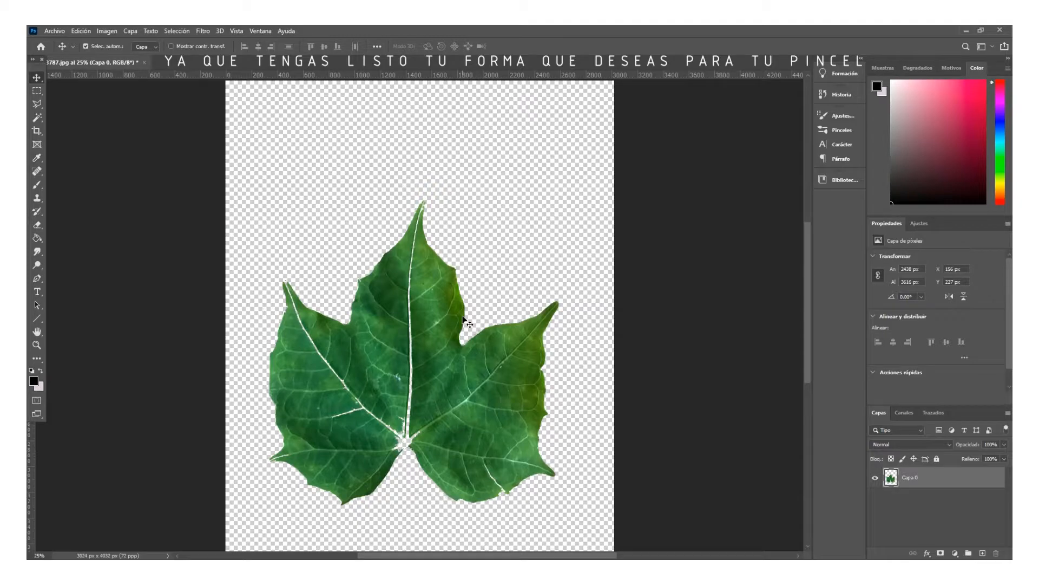
scroll(170, 244, down, 1)
- Define the leaf image as a brush preset named LEAF 01
click(81, 30)
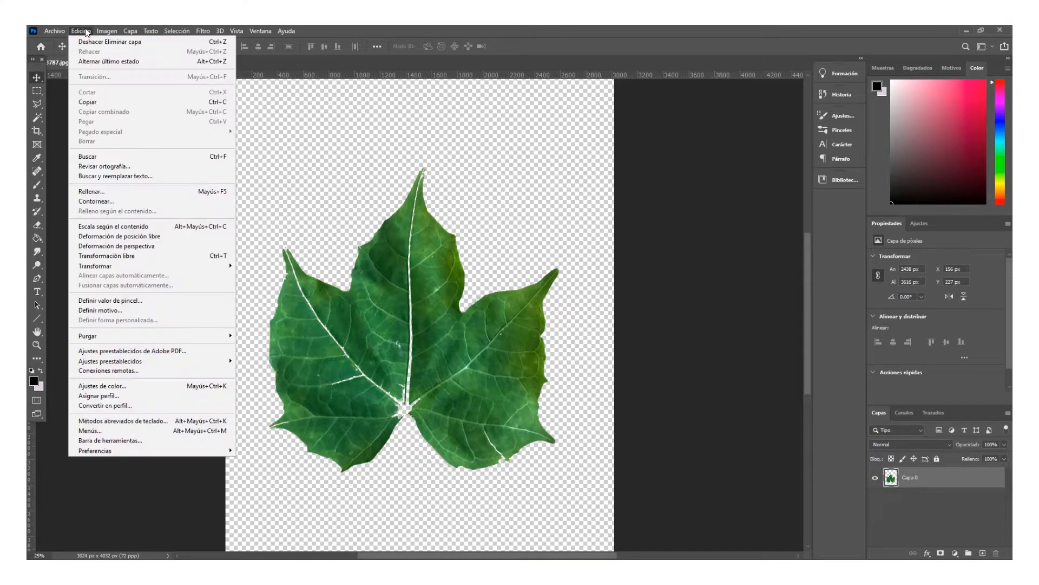
click(138, 299)
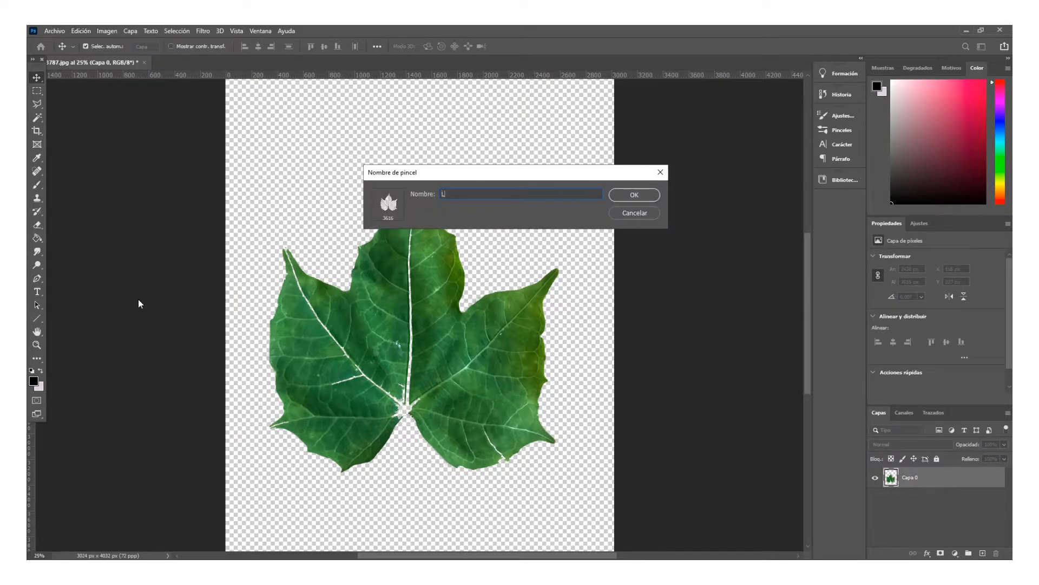
text(LEO)
key(BackSpace)
text(AF 01)
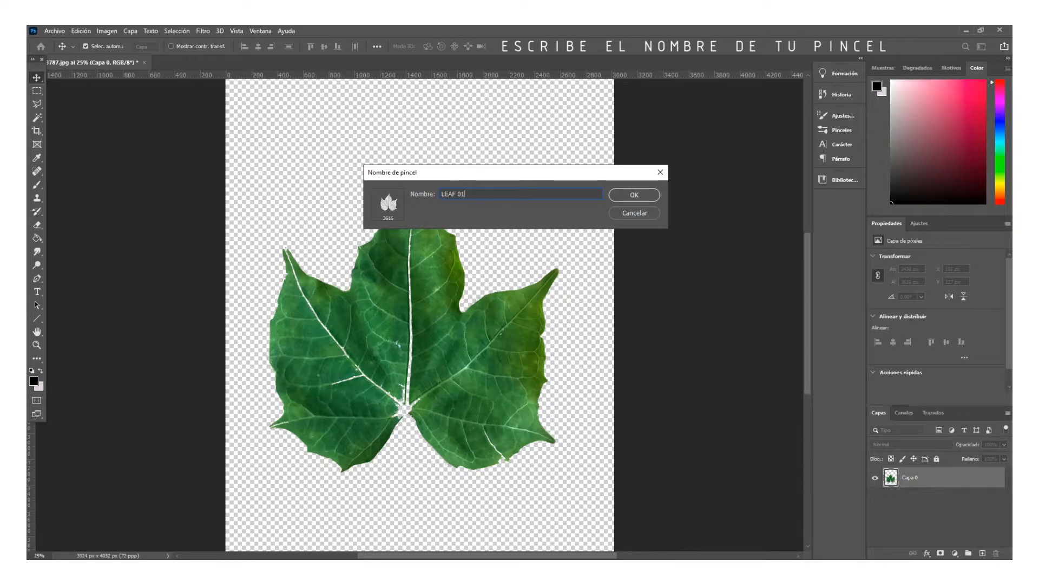
key(Return)
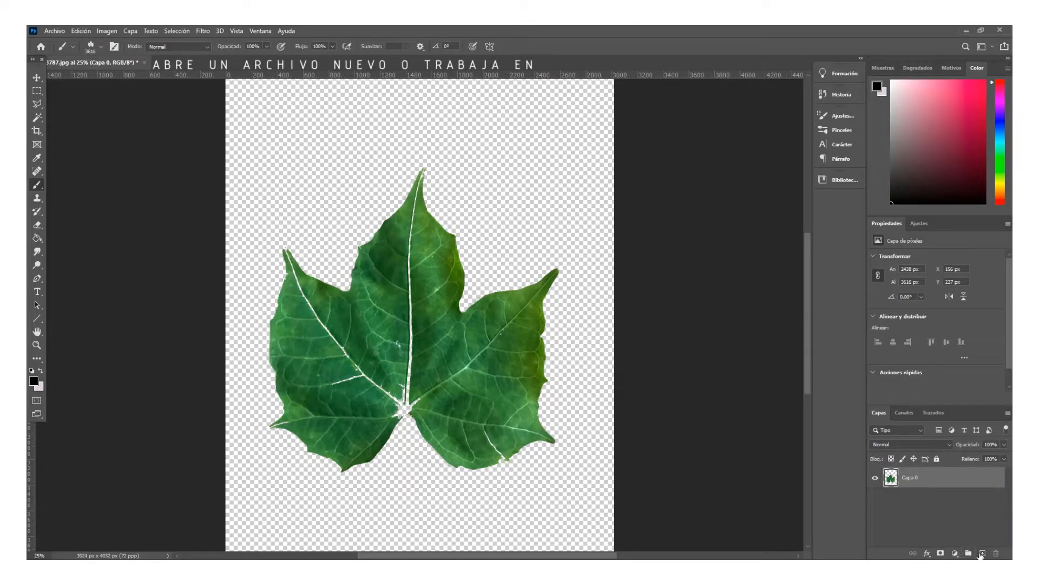
- Add a new layer above the leaf for testing the brush and hide the leaf layer Capa 0
click(982, 553)
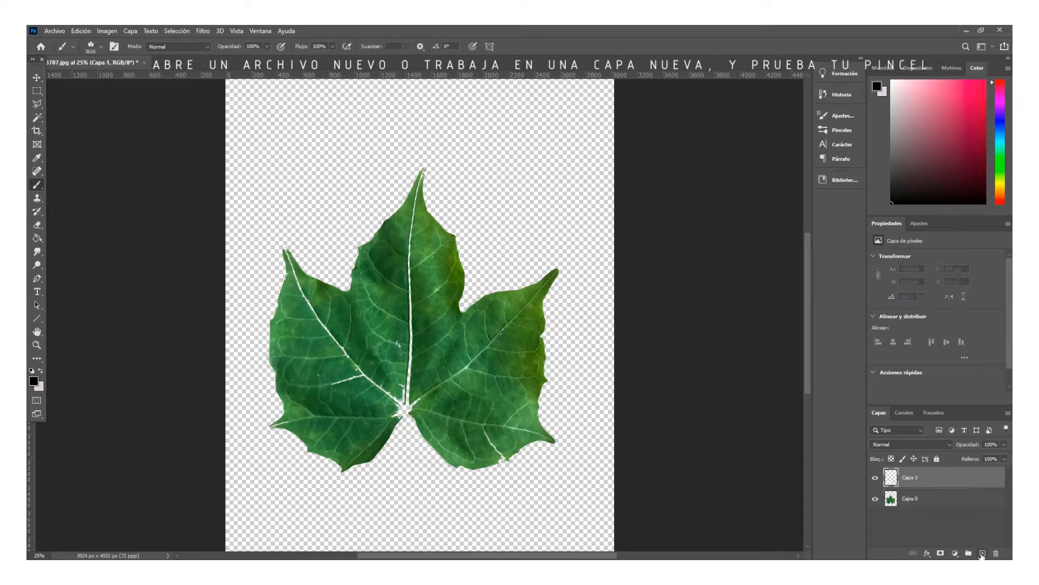
click(874, 499)
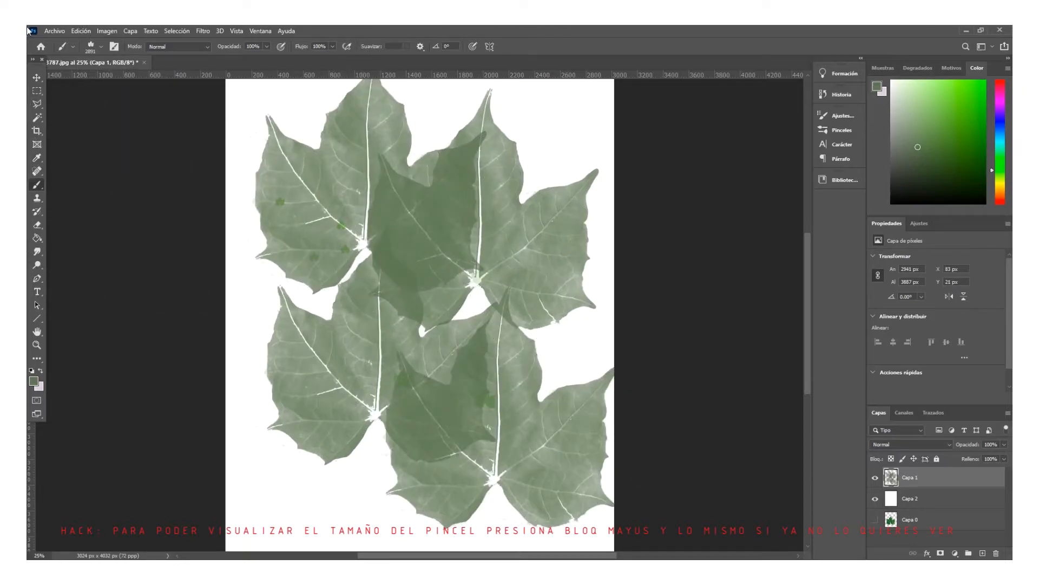
- Remove the test-painted layer Capa 1 and add an empty layer above the white background
key(v)
click(209, 210)
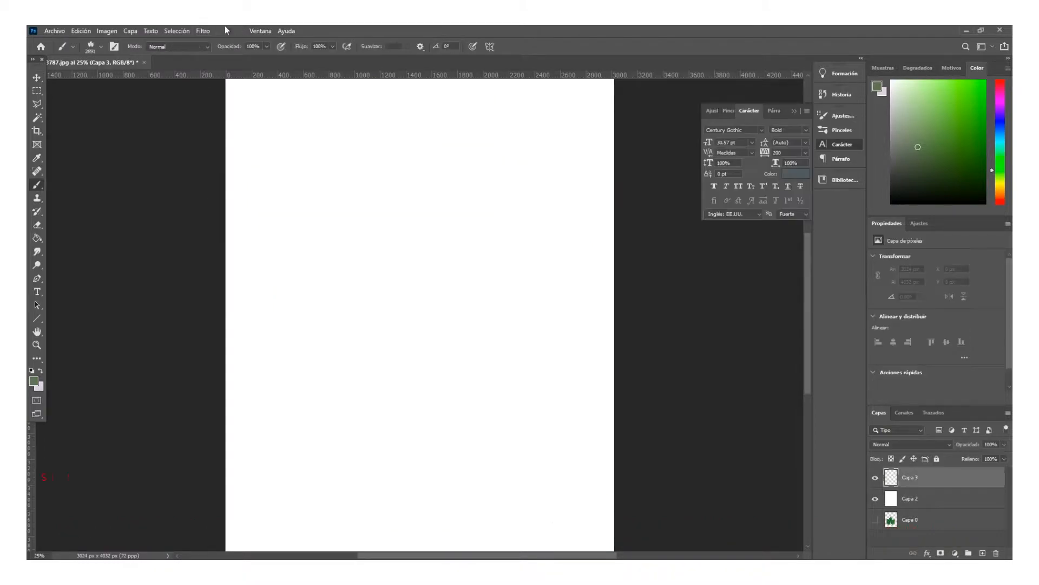
- Show the brush settings and set the leaf brush's tip spacing to 84% and its size to 458 px
click(261, 31)
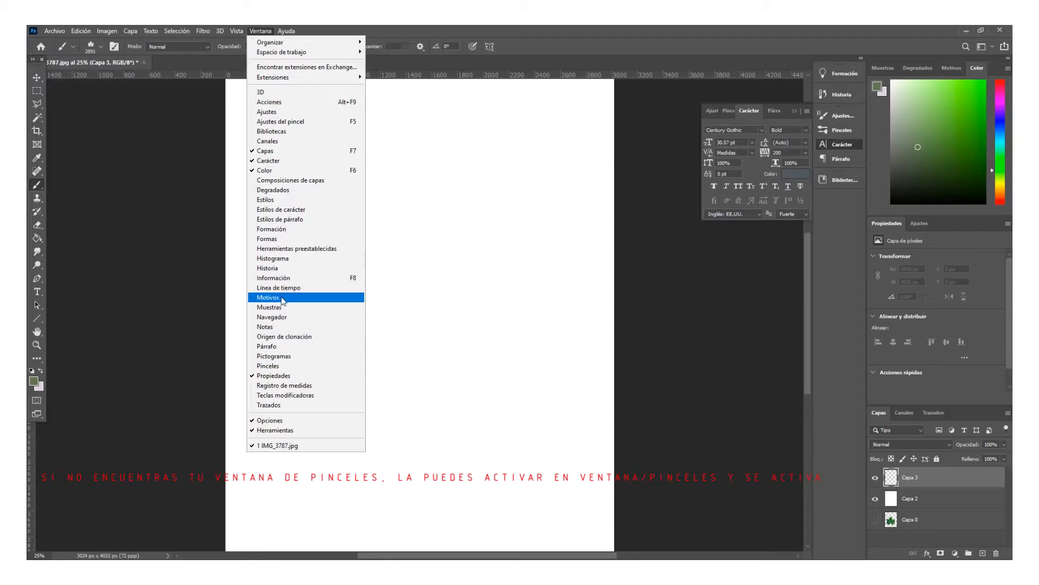
click(268, 365)
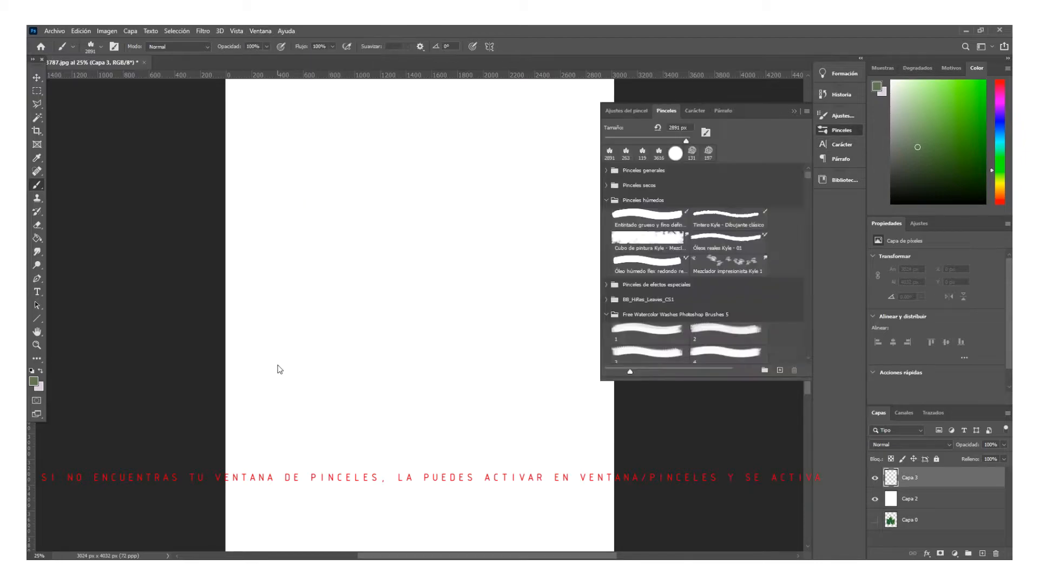
click(638, 115)
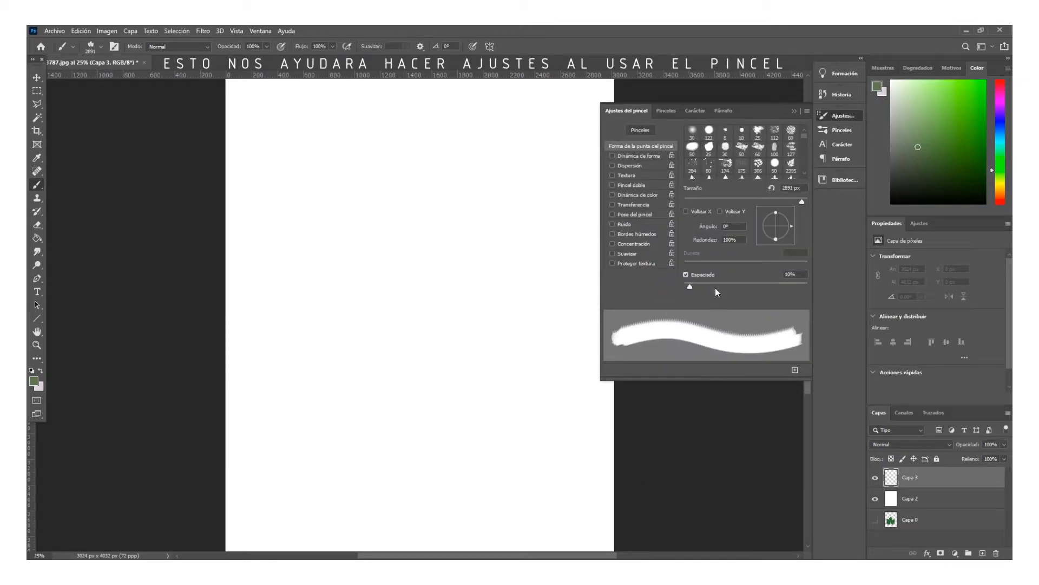
drag(693, 288, 735, 284)
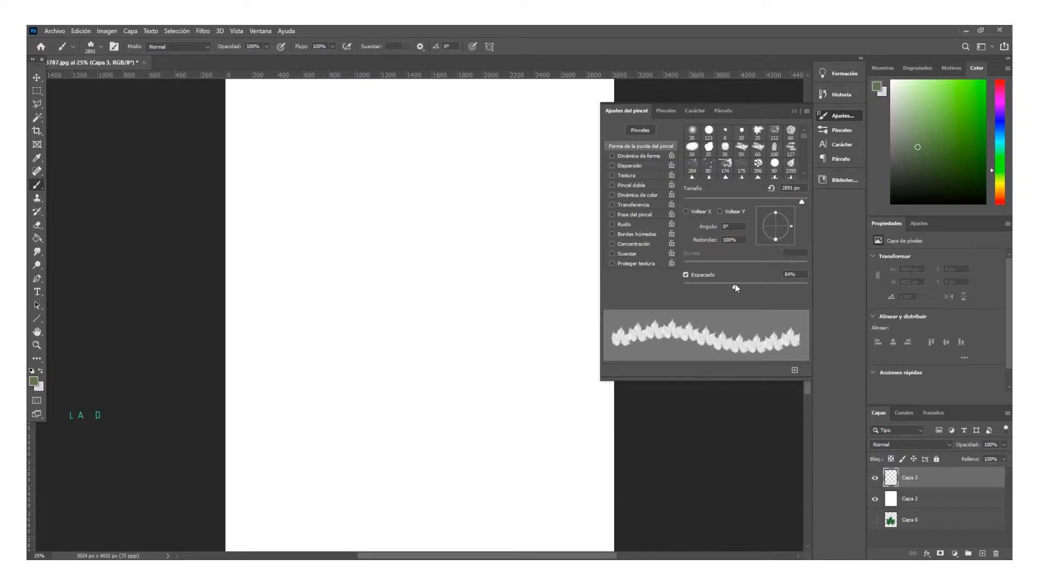
click(793, 201)
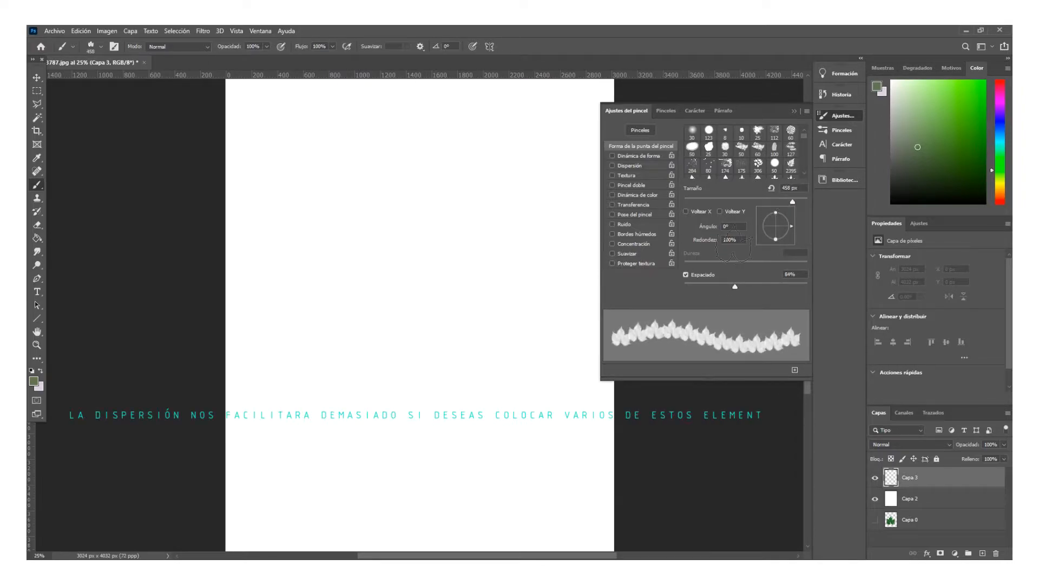
- Stamp two single leaves near the canvas centre and paint an arched row of leaves above them
click(398, 294)
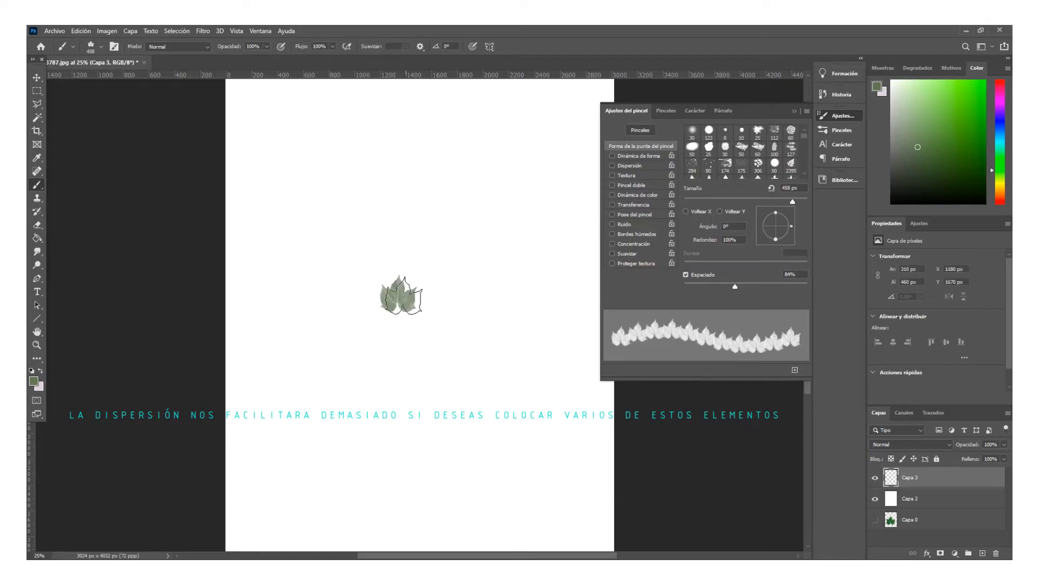
click(453, 311)
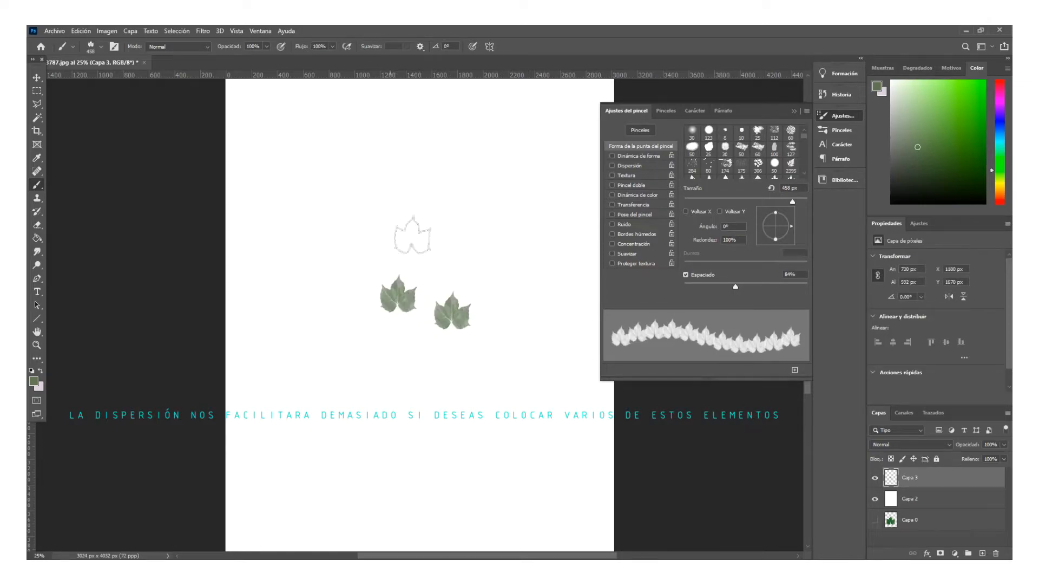
mouse_move(268, 278)
mouse_down()
mouse_move(356, 231)
mouse_move(447, 218)
mouse_move(528, 279)
mouse_up()
- Widen the leaf brush's spacing and paint a U-shaped row of separated leaves below the arch
drag(734, 288, 762, 286)
mouse_move(301, 350)
mouse_down()
mouse_move(427, 434)
mouse_move(543, 408)
mouse_move(563, 389)
mouse_up()
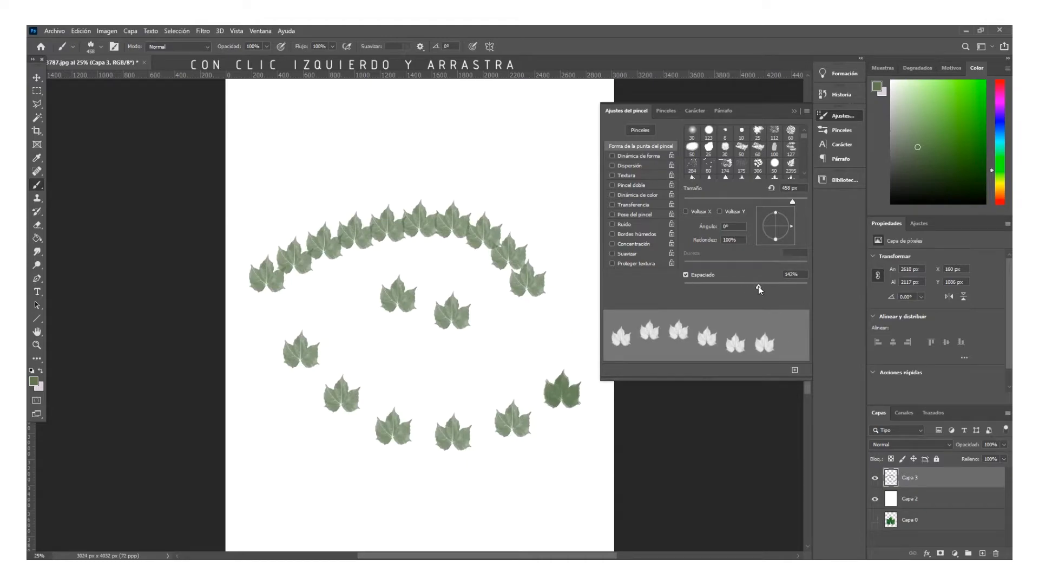
- Tighten the leaf brush's spacing and paint a long winding trail of leaves across the canvas
mouse_move(759, 286)
mouse_down()
mouse_move(703, 287)
mouse_move(727, 286)
mouse_up()
mouse_move(332, 371)
mouse_down()
mouse_move(557, 351)
mouse_move(571, 283)
mouse_move(513, 148)
mouse_move(365, 162)
mouse_up()
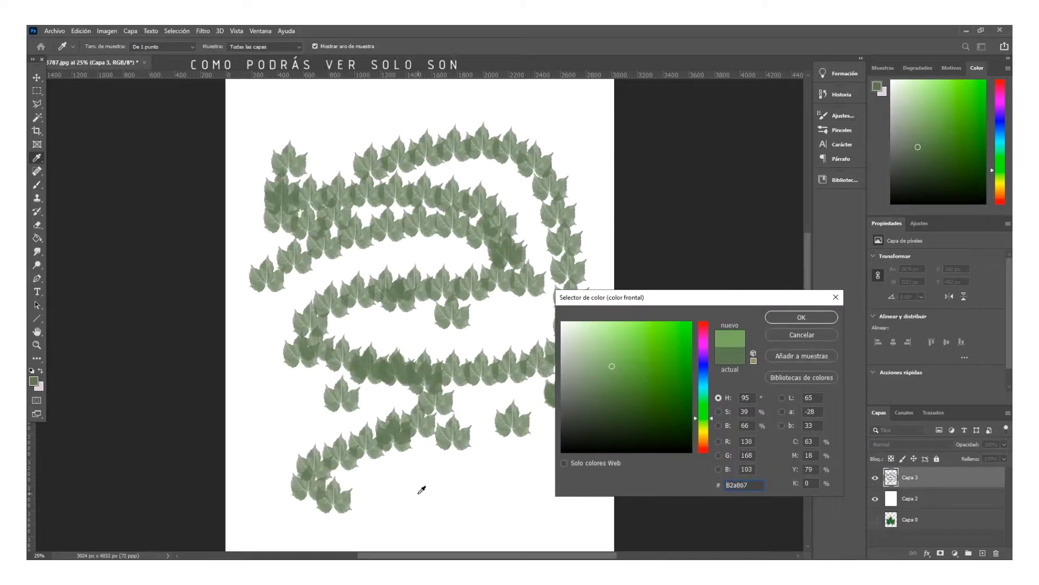
- Set the foreground colour to light green #82a867 and paint a leaf below the trail
click(801, 318)
key(b)
drag(434, 464, 464, 455)
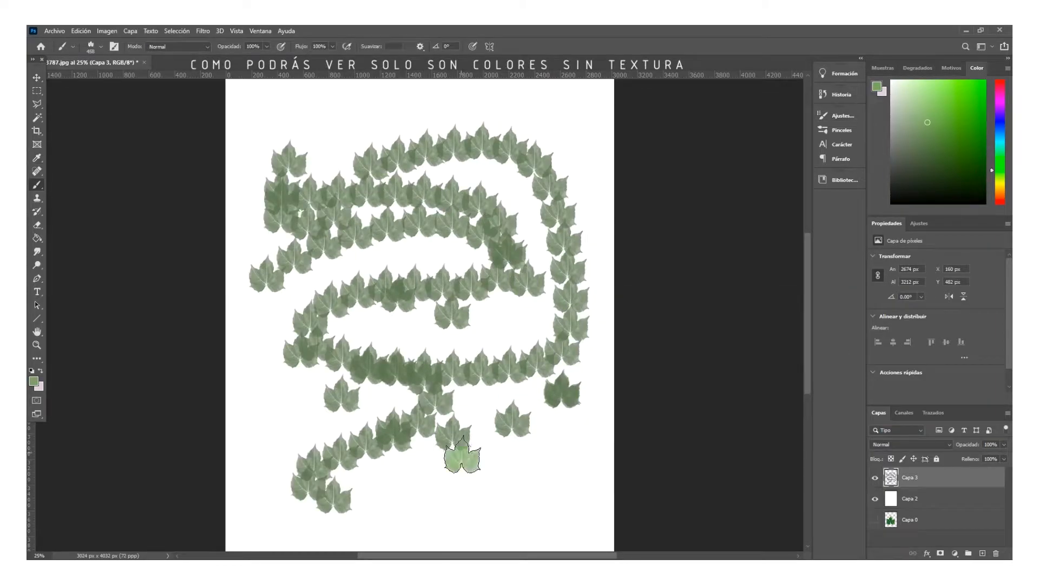
- Change the foreground colour to a darker, more saturated green and stamp three leaves around the light green one
click(34, 381)
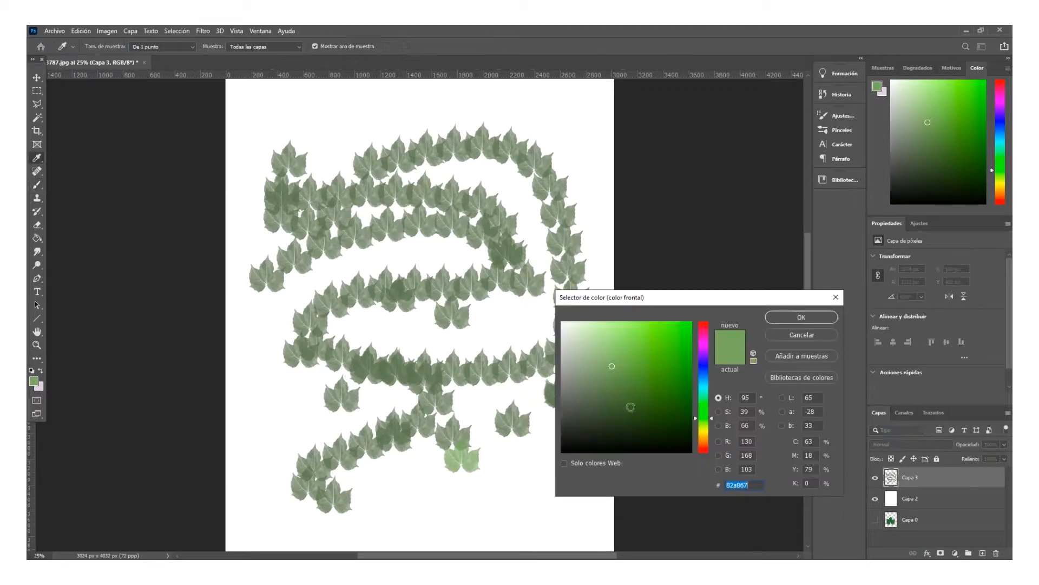
click(655, 384)
click(779, 321)
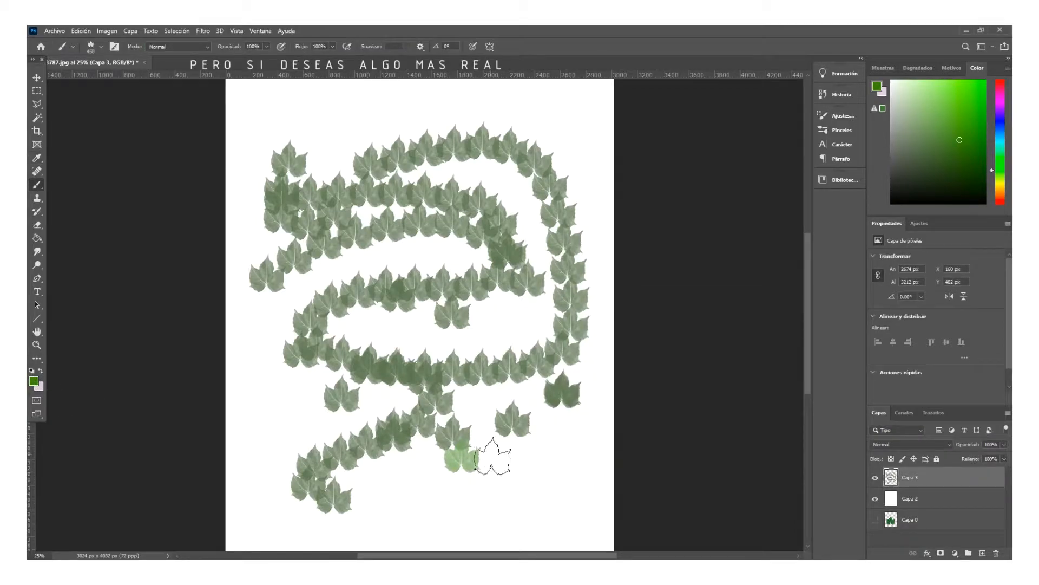
click(493, 457)
click(428, 469)
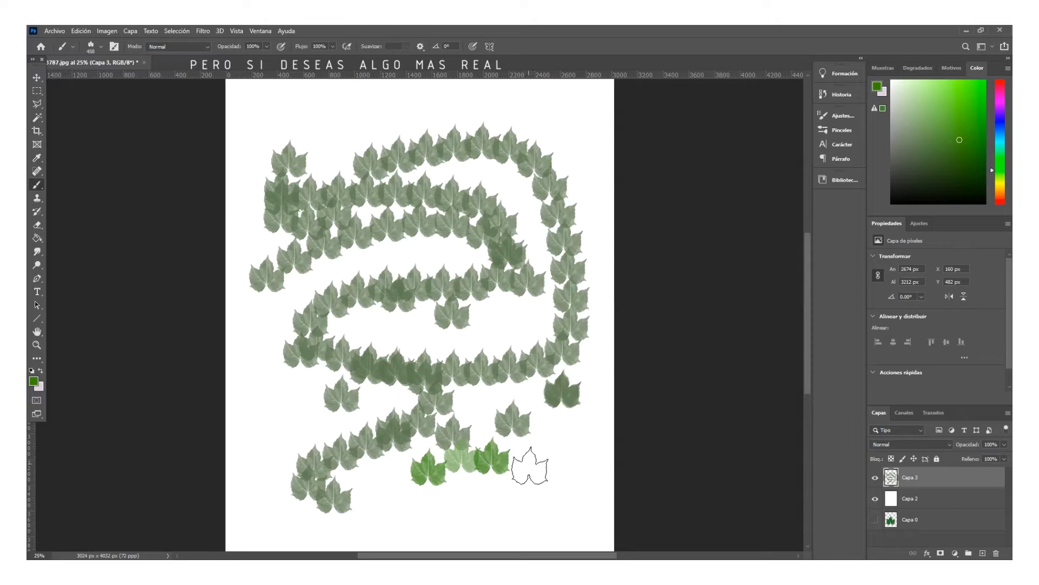
click(529, 468)
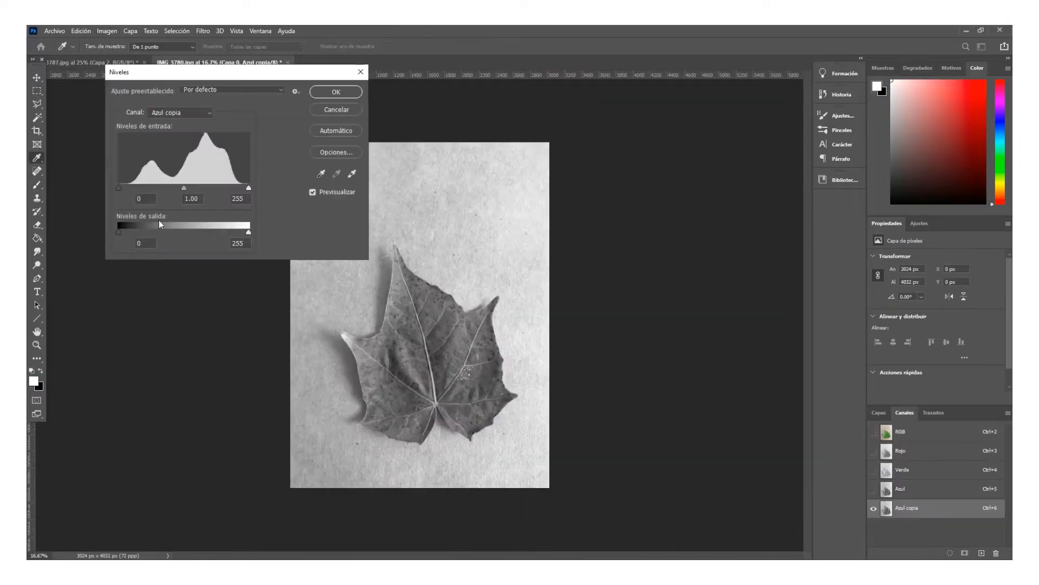
- Adjust the input levels of IMG_3780's Azul copia channel, and erase the leftover shadow around the cut-out leaf
drag(158, 188, 173, 194)
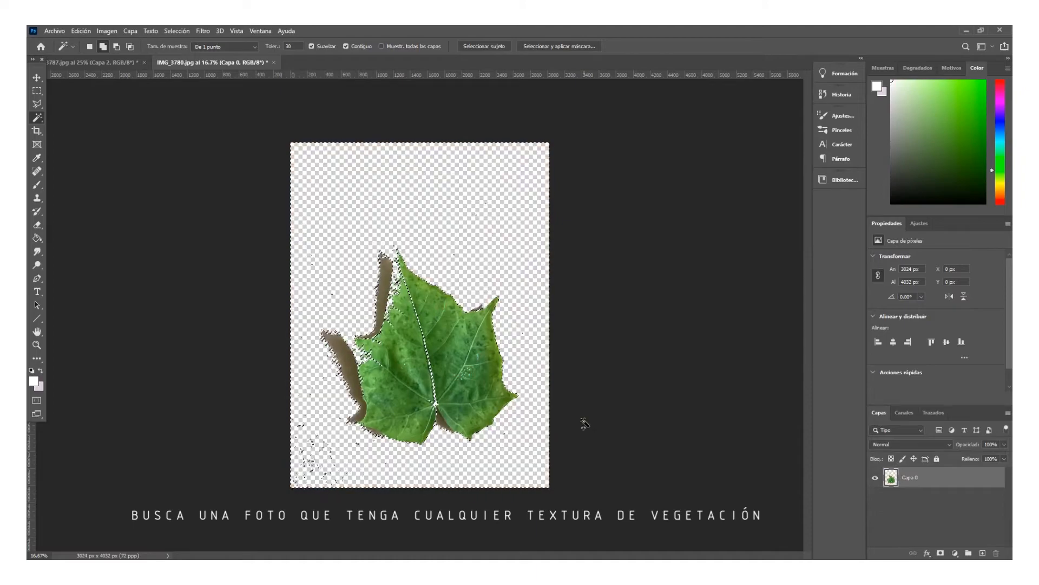
key(e)
key(ctrl+d)
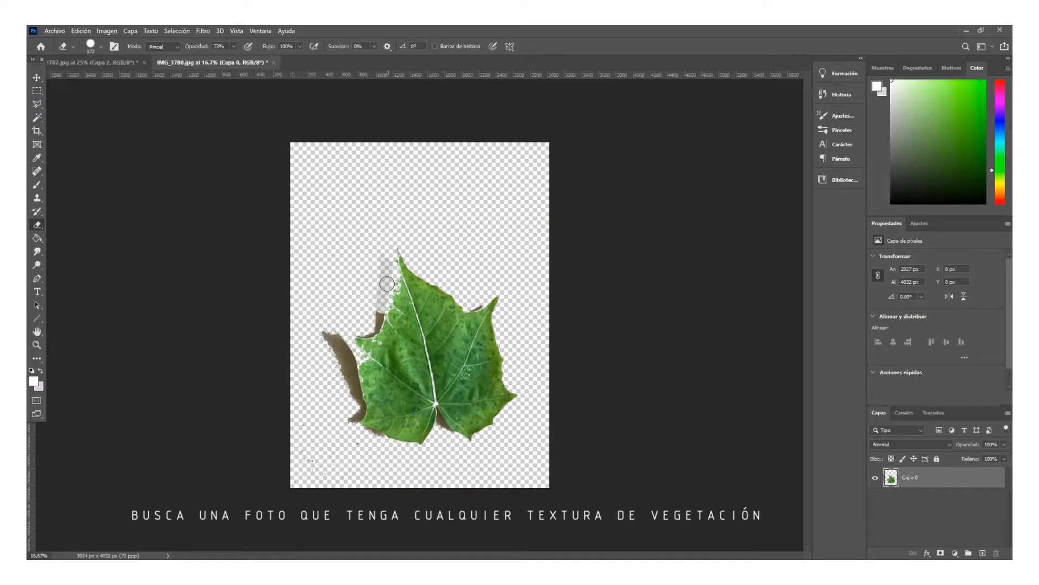
mouse_move(385, 271)
mouse_down()
mouse_move(370, 335)
mouse_move(336, 360)
mouse_move(374, 441)
mouse_up()
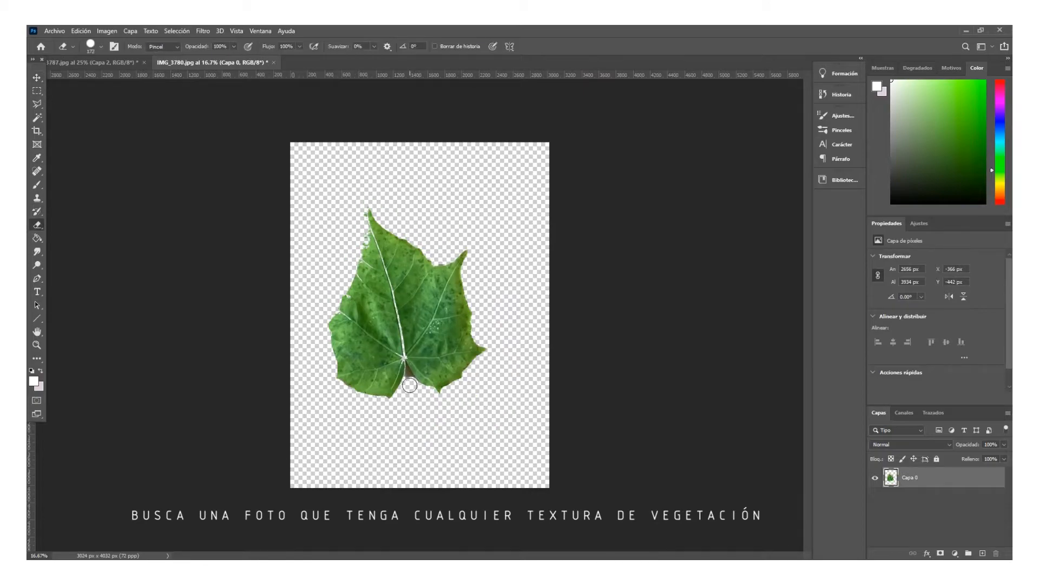
- Bring a rectangular piece of the leaf texture into the IMG_3787 document and position it near the canvas centre
key(m)
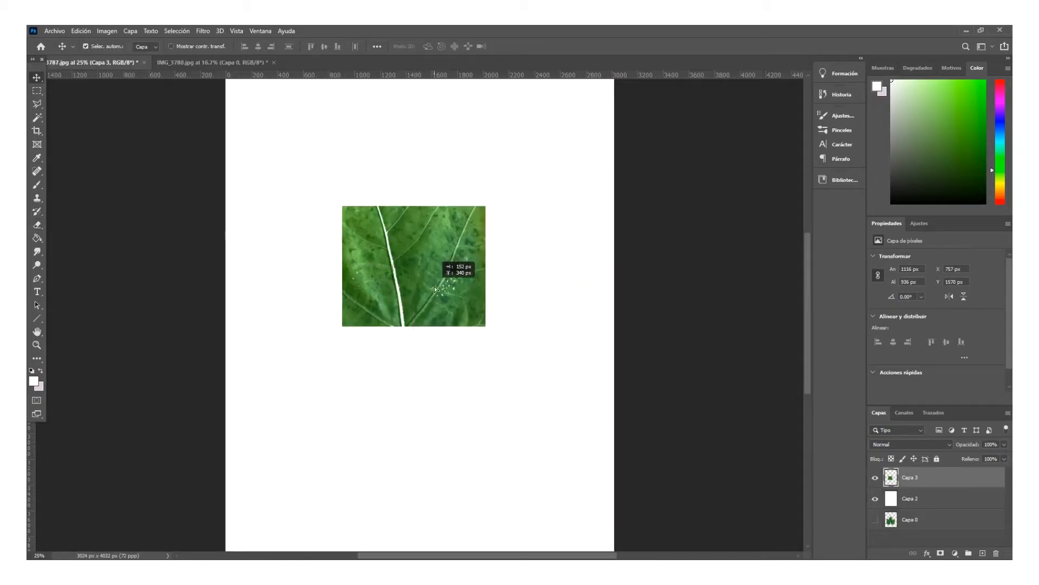
drag(434, 286, 440, 286)
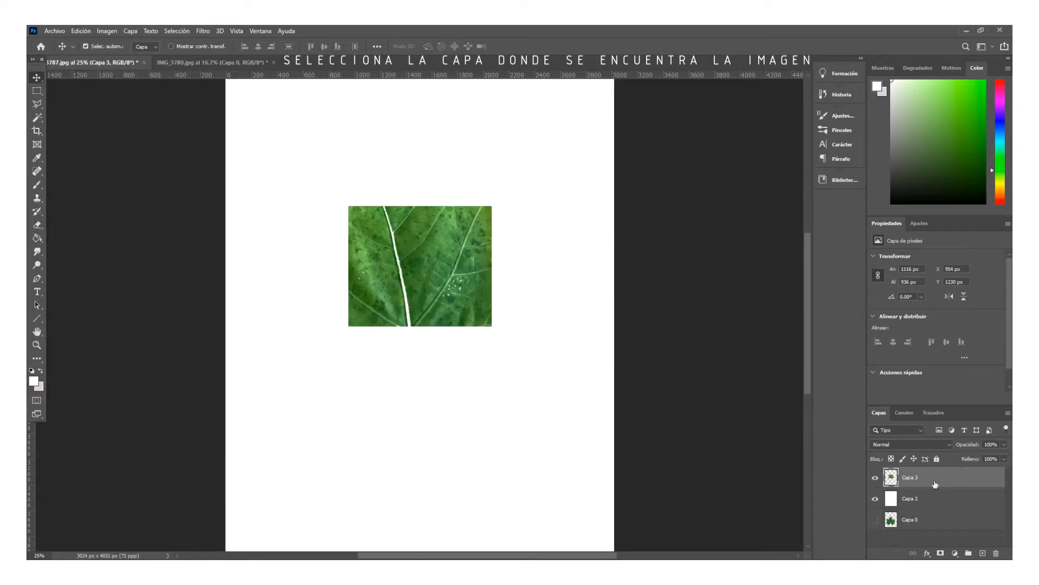
drag(396, 309, 403, 328)
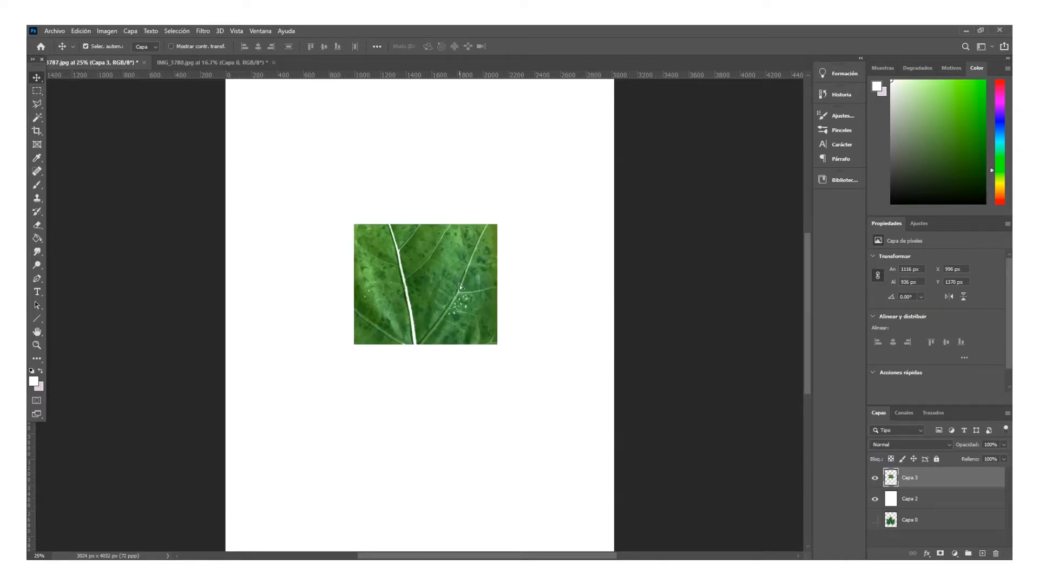
- Add a layer mask to the leaf texture layer Capa 3
click(940, 554)
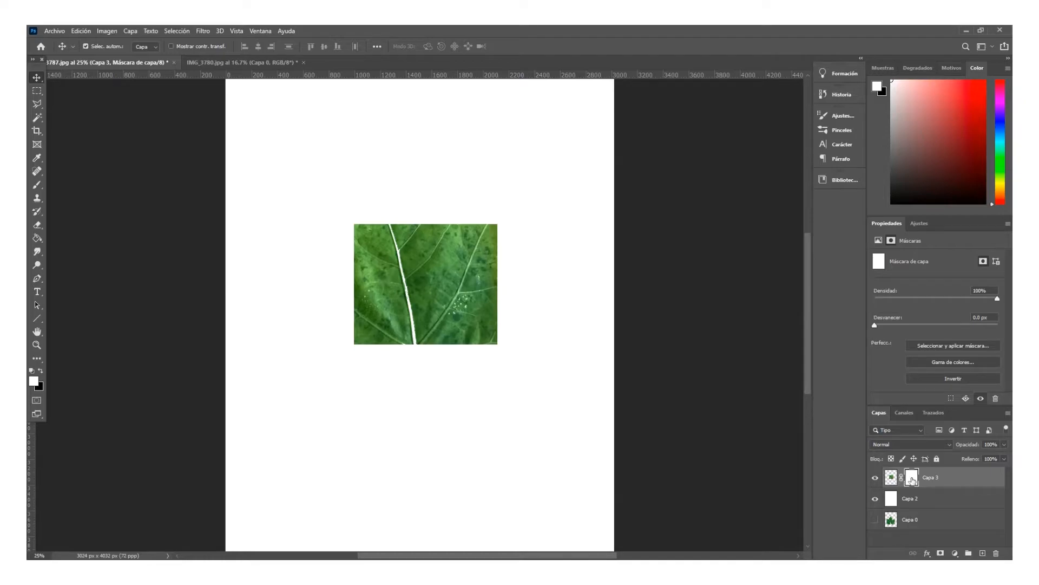
- Invert Capa 3's layer mask to black and make the mask the active painting target
key(ctrl+i)
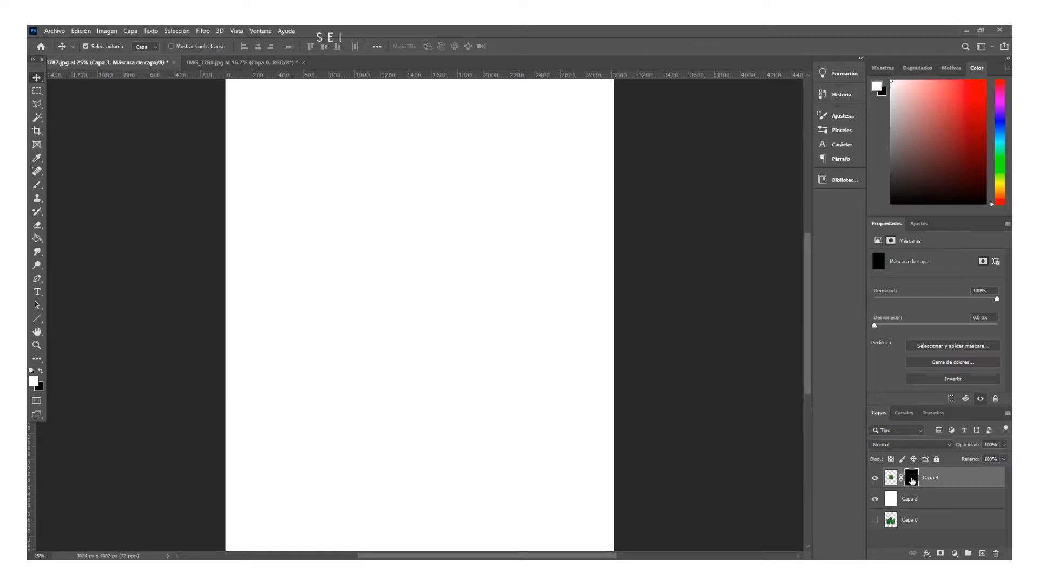
click(892, 477)
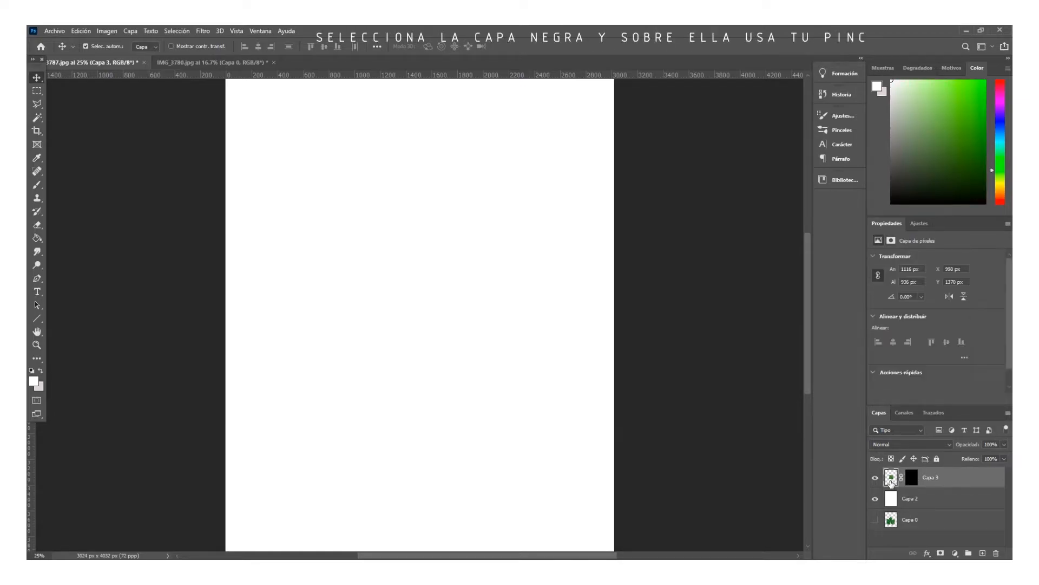
click(912, 477)
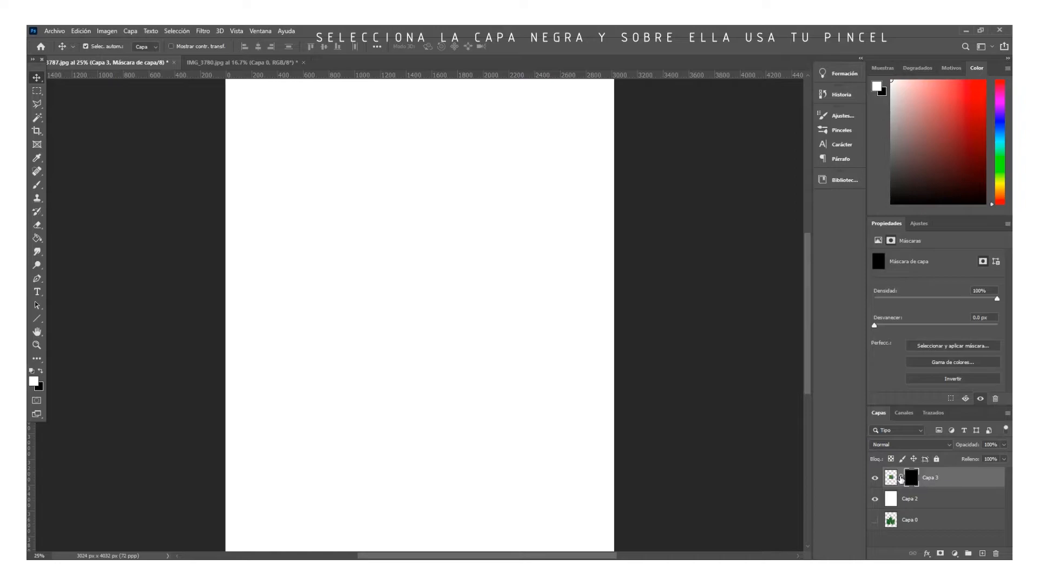
- Stamp five white leaf shapes on Capa 3's mask with the leaf brush to reveal the texture
click(37, 184)
click(401, 317)
click(445, 295)
click(447, 331)
click(425, 268)
click(392, 284)
- Clear all the stamped leaves from Capa 3's mask
key(ctrl+plus)
key(ctrl+plus)
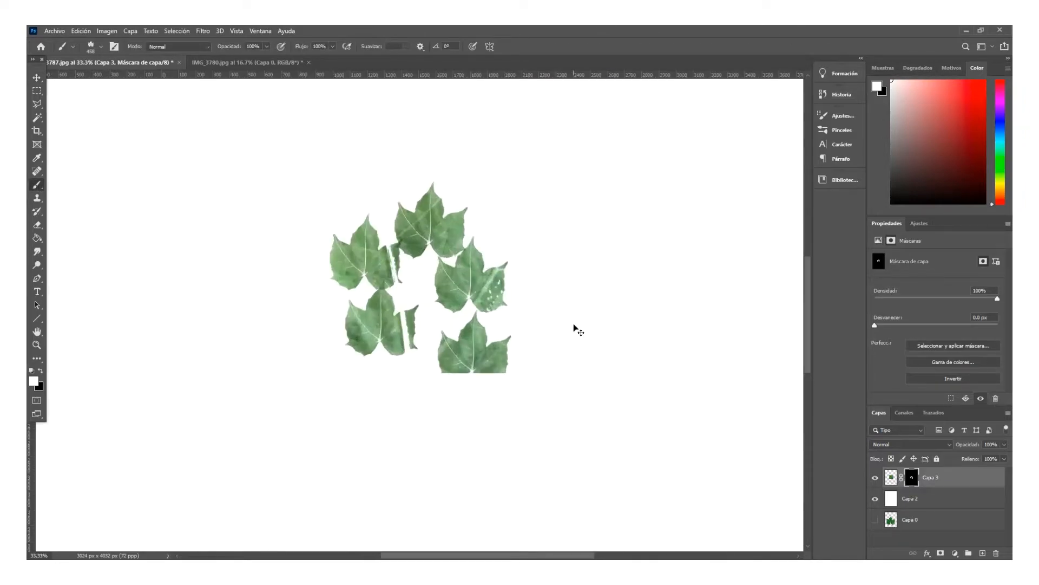
click(36, 224)
mouse_move(352, 239)
mouse_down()
mouse_move(423, 293)
mouse_move(278, 326)
mouse_up()
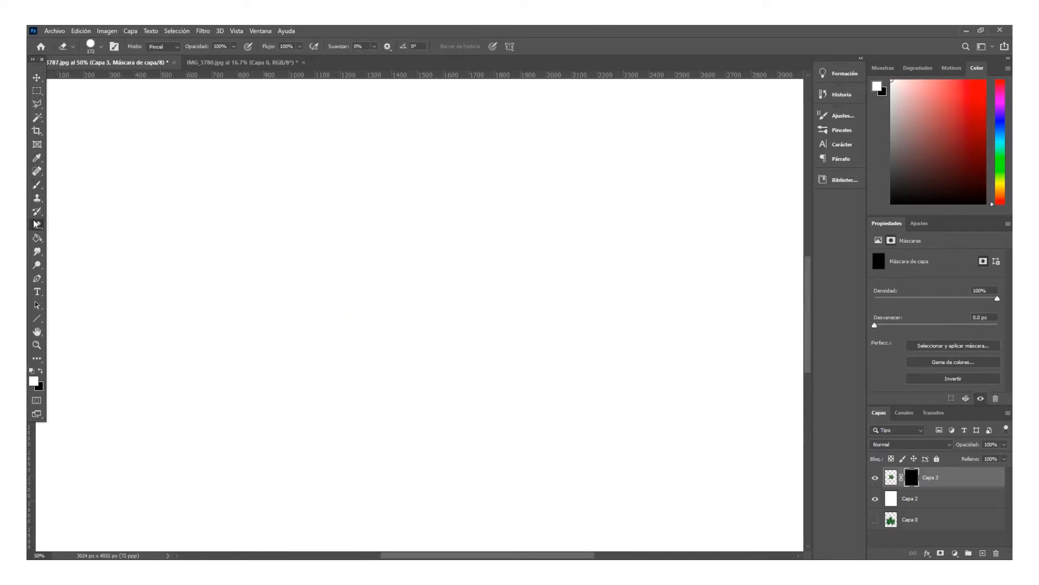
- Stamp one upright leaf on Capa 3's mask, rotate the brush tip, and stamp a turned leaf beside it
click(37, 184)
click(445, 298)
click(100, 47)
click(843, 115)
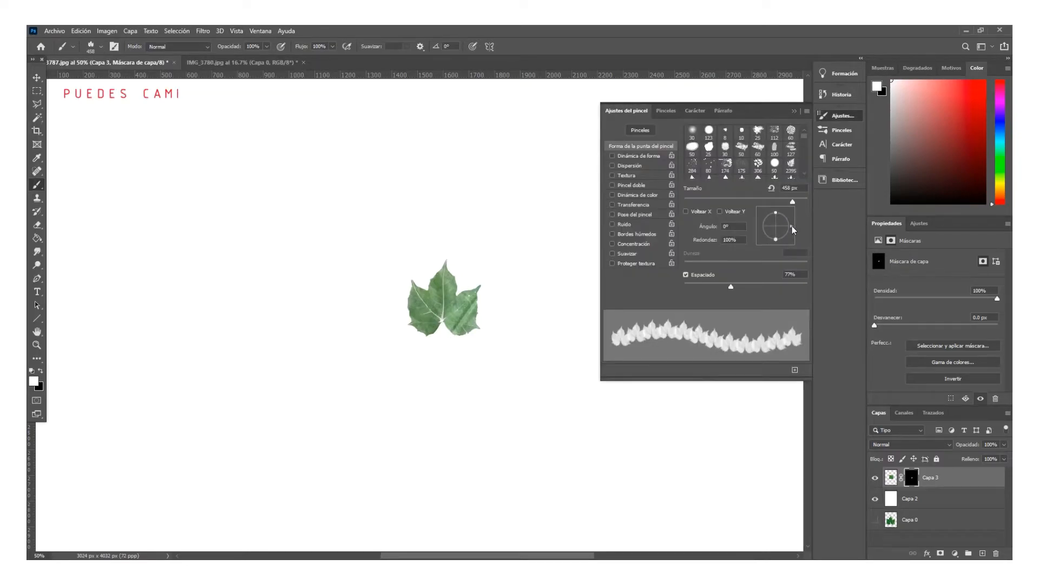
mouse_move(792, 229)
mouse_down()
mouse_move(774, 241)
mouse_move(777, 225)
mouse_move(791, 227)
mouse_move(776, 224)
mouse_move(777, 211)
mouse_move(778, 223)
mouse_up()
click(509, 307)
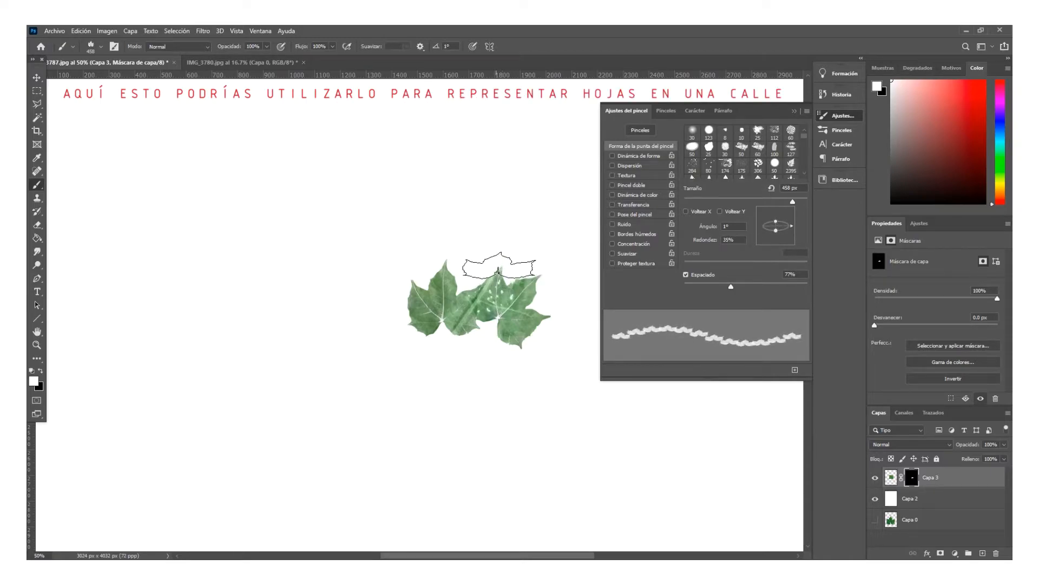
- Stamp four flattened leaves around the pair at 35% brush roundness, plus one full leaf at 100% roundness
click(502, 259)
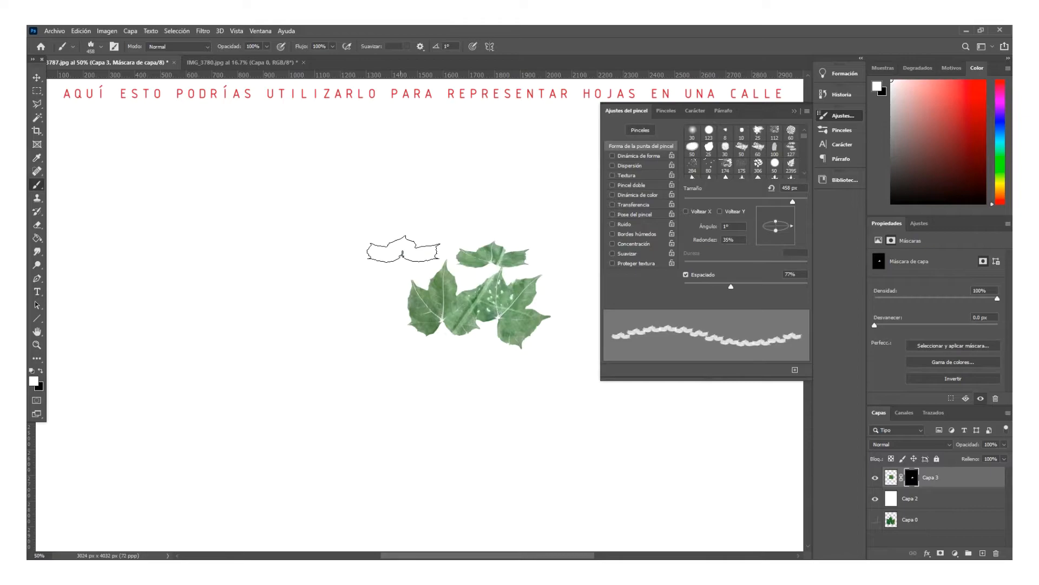
click(402, 259)
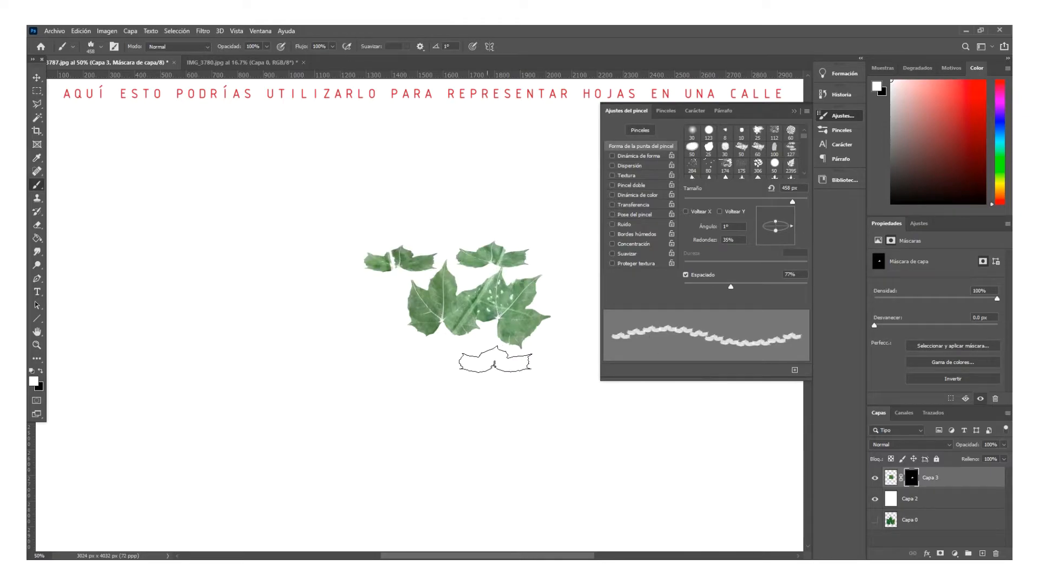
click(473, 354)
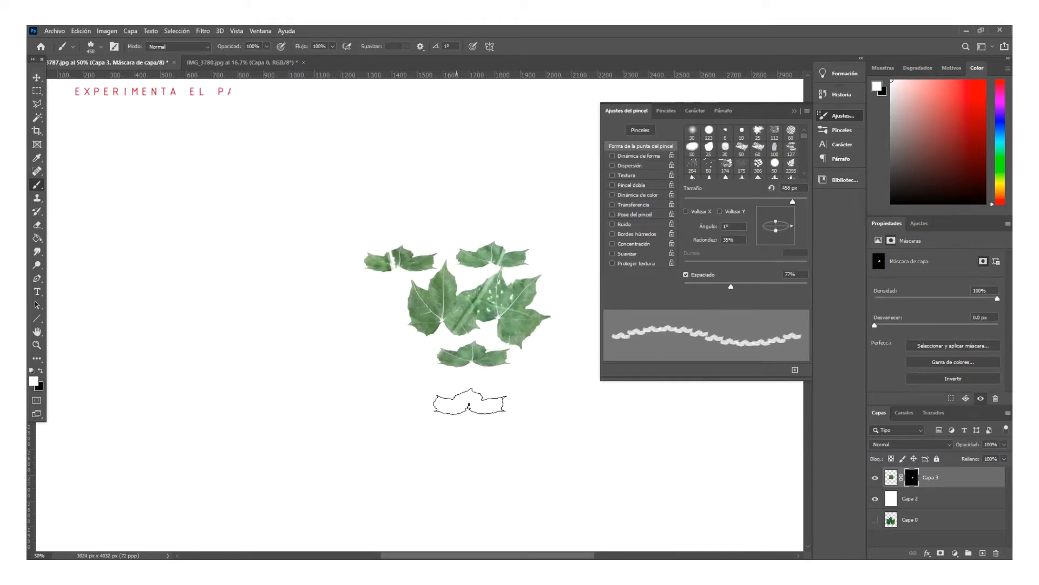
click(396, 362)
drag(775, 221, 782, 224)
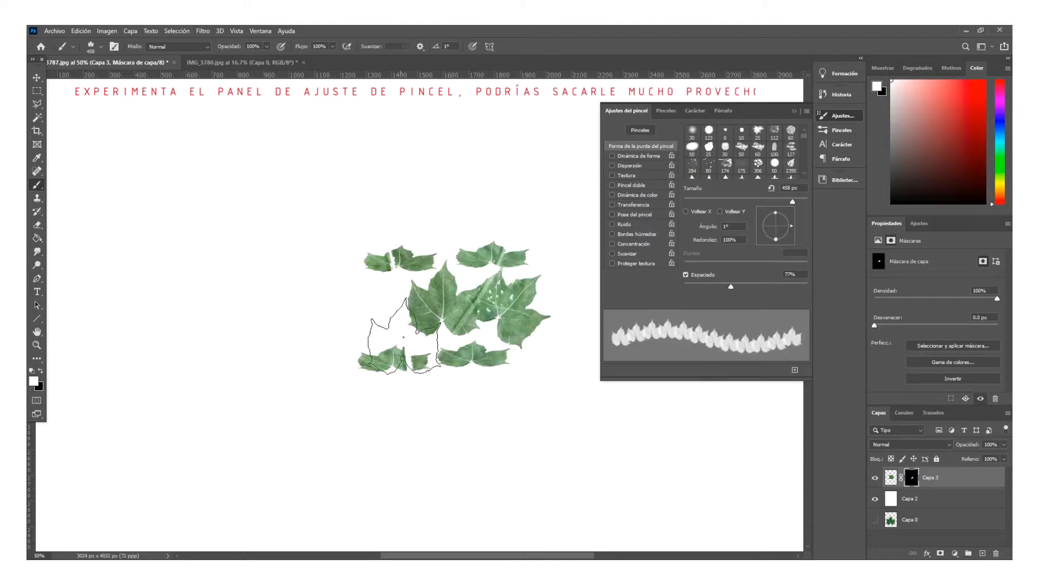
click(369, 312)
- Create a new layer above the masked leaf texture layer
click(34, 381)
click(704, 406)
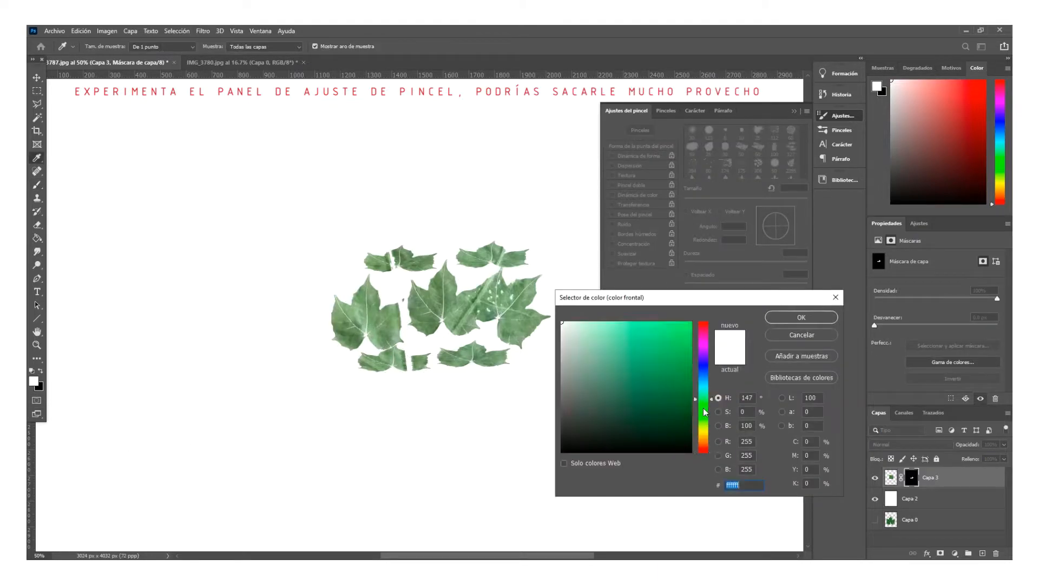
click(612, 416)
click(775, 320)
click(983, 552)
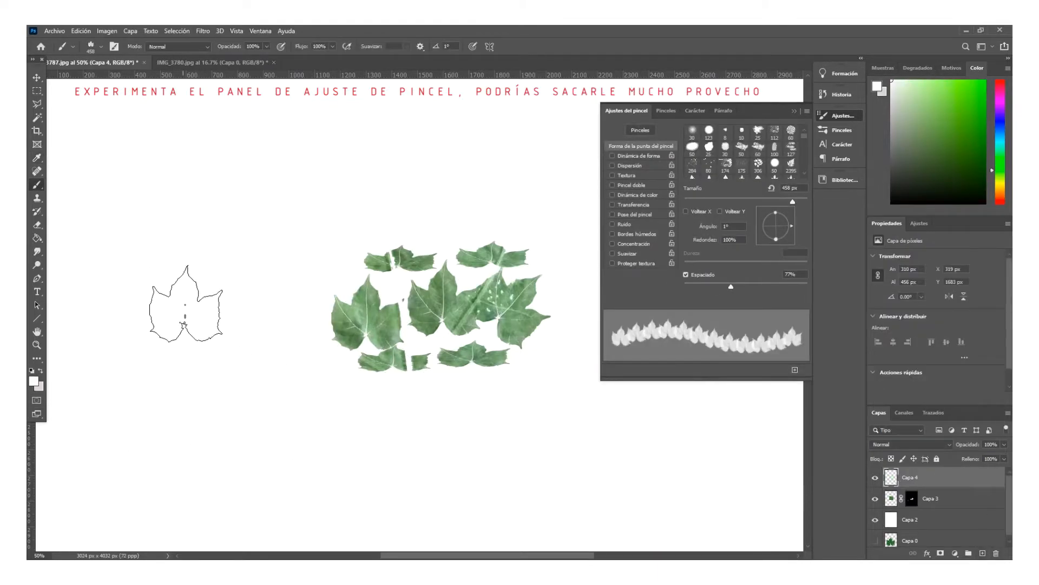
- Stamp one leaf in dark green #284413 and another in a brighter green on the empty canvas area beside the textured leaves
click(34, 381)
click(661, 372)
click(803, 319)
click(166, 296)
click(34, 381)
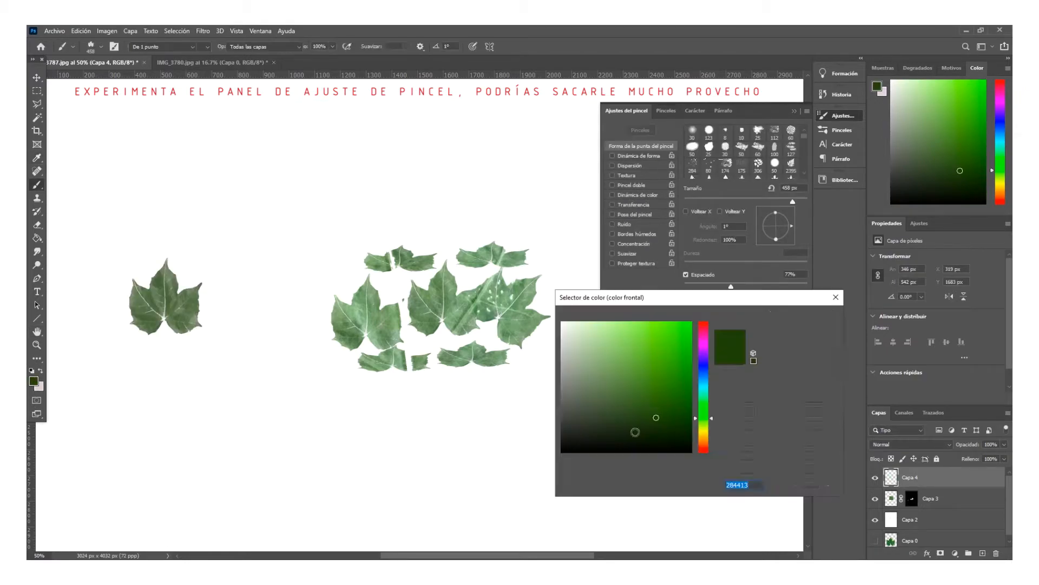
click(676, 395)
click(787, 319)
click(267, 228)
- Set the foreground colour to green #2e590e and stamp three leaves in a row below the darkest leaf
click(33, 381)
click(676, 406)
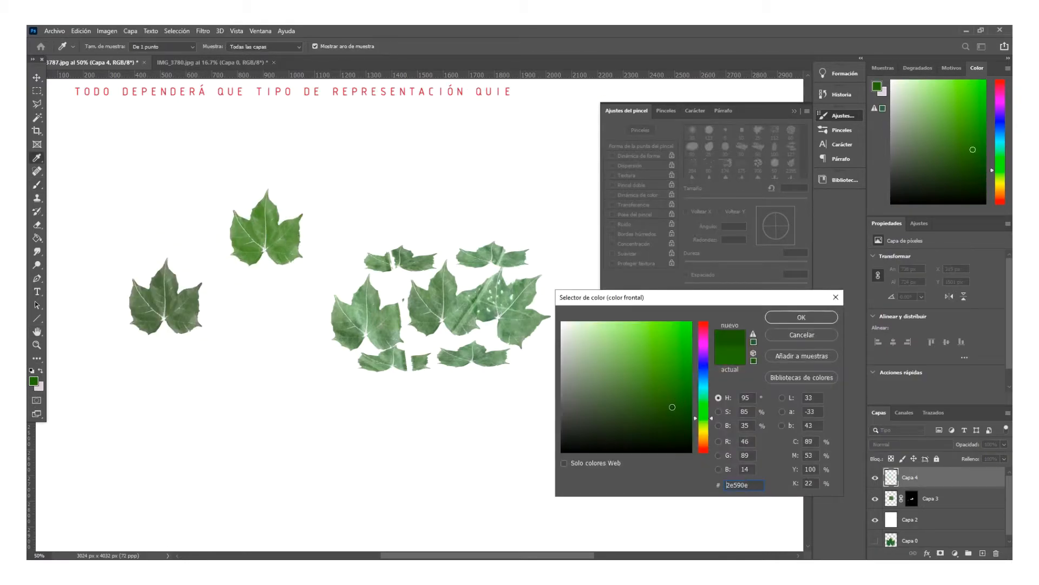
click(787, 320)
click(232, 348)
click(117, 362)
click(179, 371)
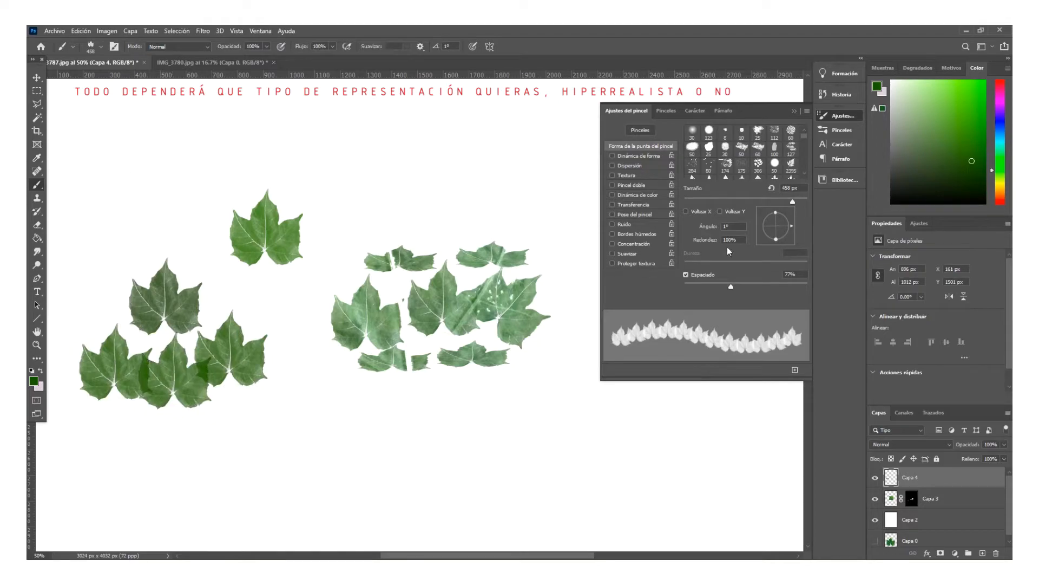
- Stamp two sideways leaves above the others at a brush angle of -88°, and rotate the brush tip to -174°
click(774, 236)
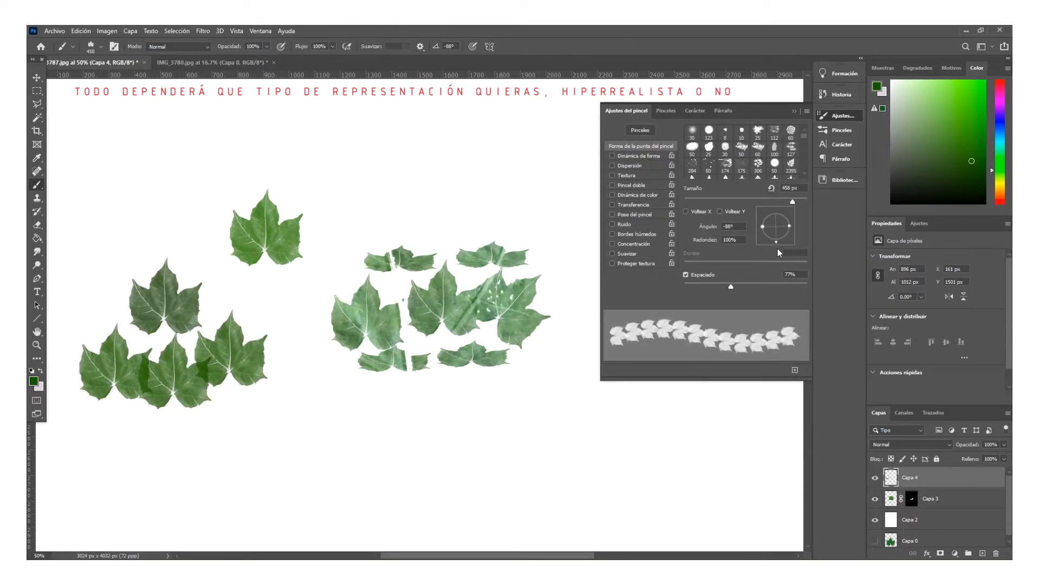
mouse_move(777, 248)
mouse_down()
mouse_move(805, 226)
mouse_move(772, 241)
mouse_move(752, 228)
mouse_up()
click(393, 181)
click(212, 189)
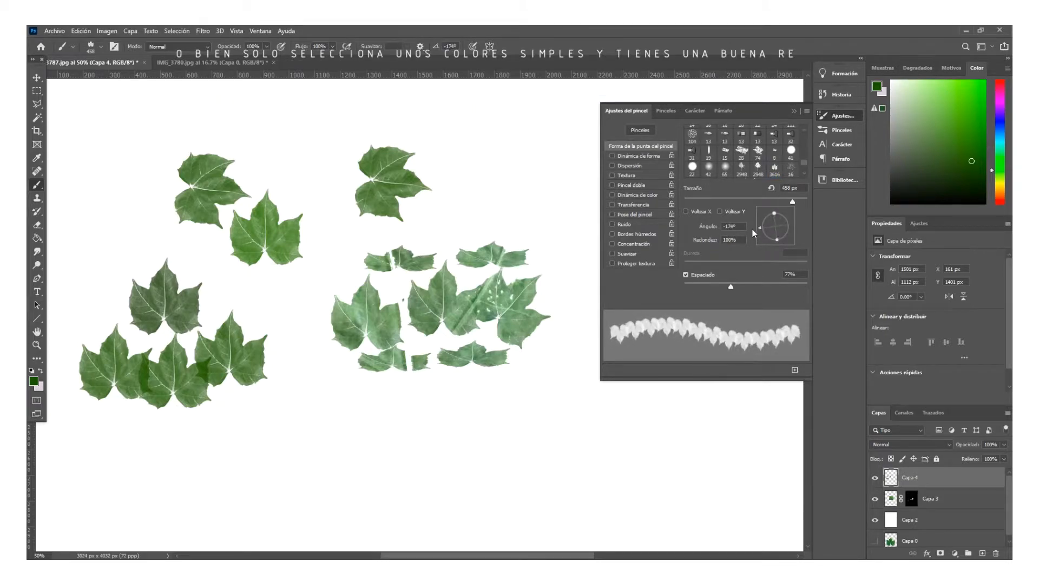
- Paint three wavy horizontal rows of overlapping upside-down leaves below the single stamps
mouse_move(235, 438)
mouse_down()
mouse_move(574, 468)
mouse_move(133, 479)
mouse_up()
scroll(294, 412, down, 4)
click(132, 371)
mouse_move(133, 371)
mouse_down()
mouse_move(211, 352)
mouse_move(539, 380)
mouse_up()
drag(103, 483, 488, 467)
click(794, 111)
scroll(633, 319, up, 3)
scroll(633, 319, down, 4)
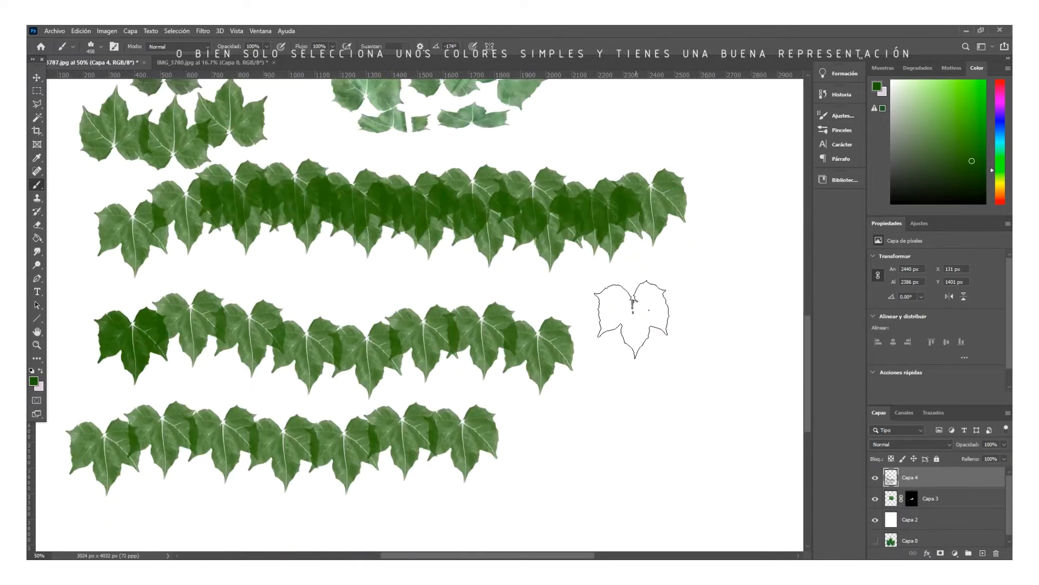
key(ctrl+minus)
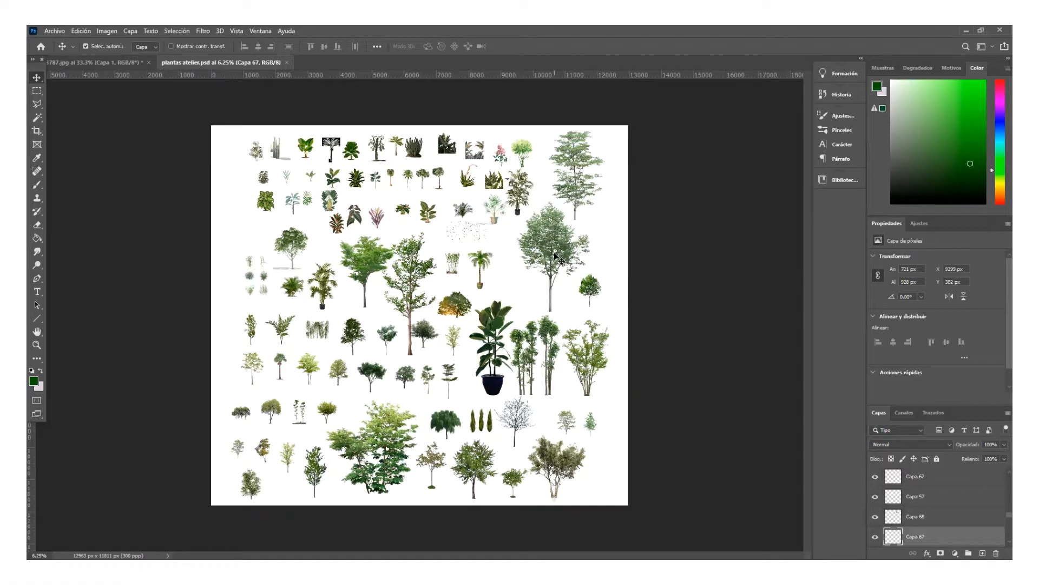
- Bring a large tree from plantas atelier.psd into the IMG_3787 document and centre it on the canvas
drag(552, 244, 386, 265)
key(ctrl+minus)
key(ctrl+minus)
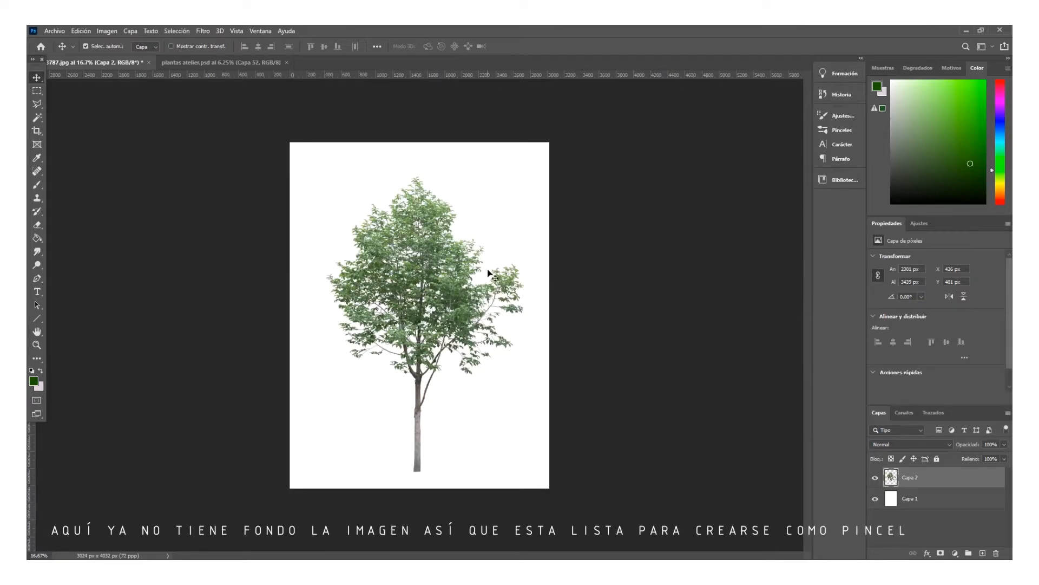
drag(446, 304, 449, 304)
- Define the tree image as a brush preset named ARBOL CON TEXTURA
click(81, 31)
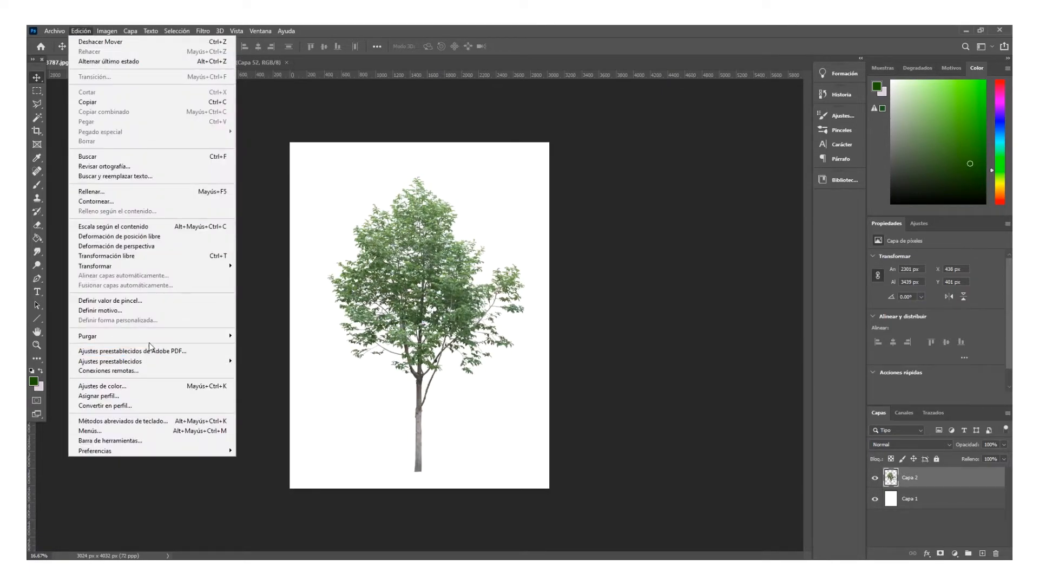
click(156, 301)
text(arbo)
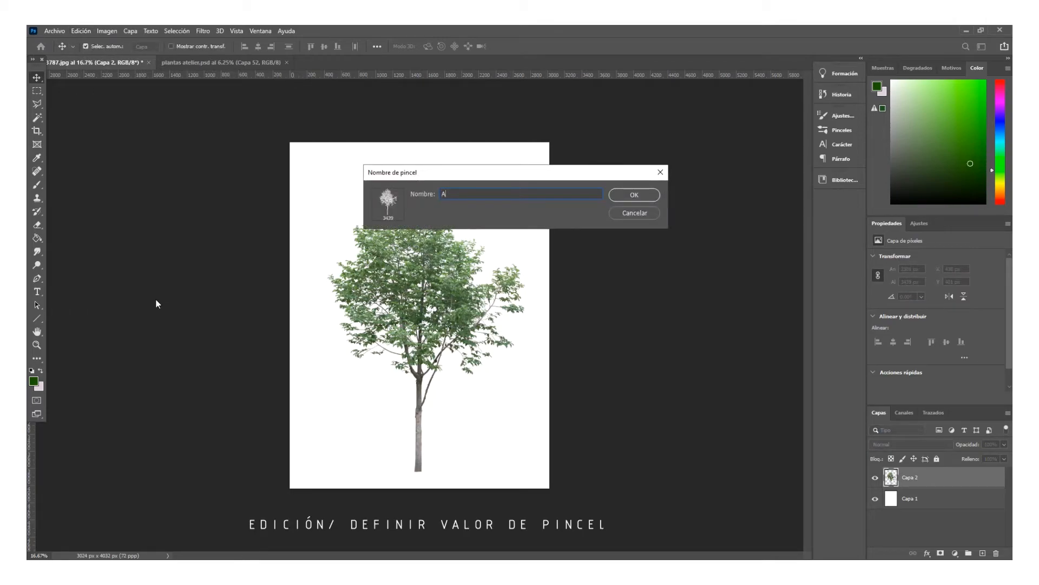
text(ARBOL CON TEXTURA)
key(Return)
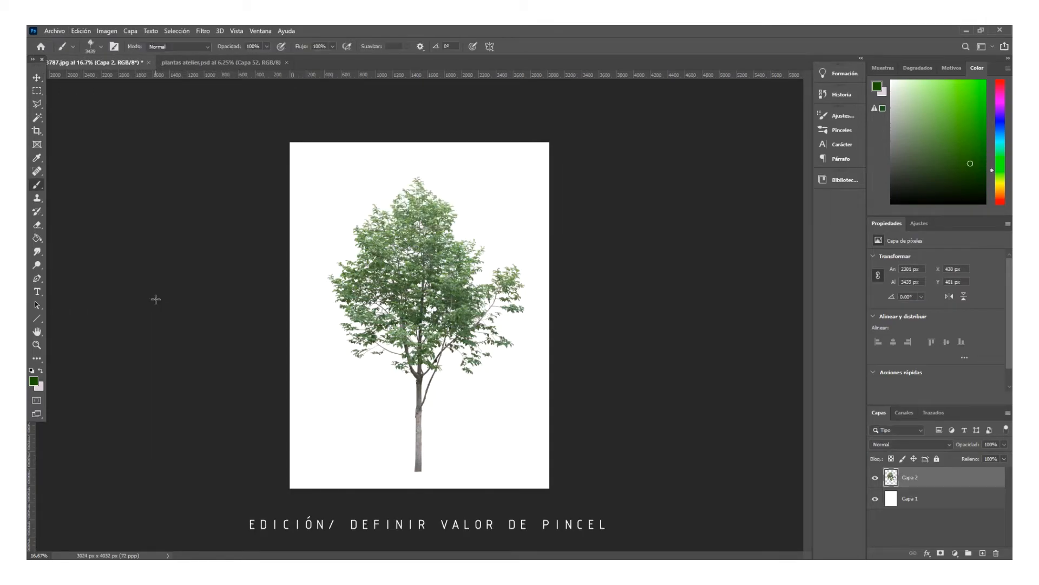
- Hide the tree image layer and stamp two overlapping green trees on a new layer with the tree brush
click(983, 552)
click(403, 290)
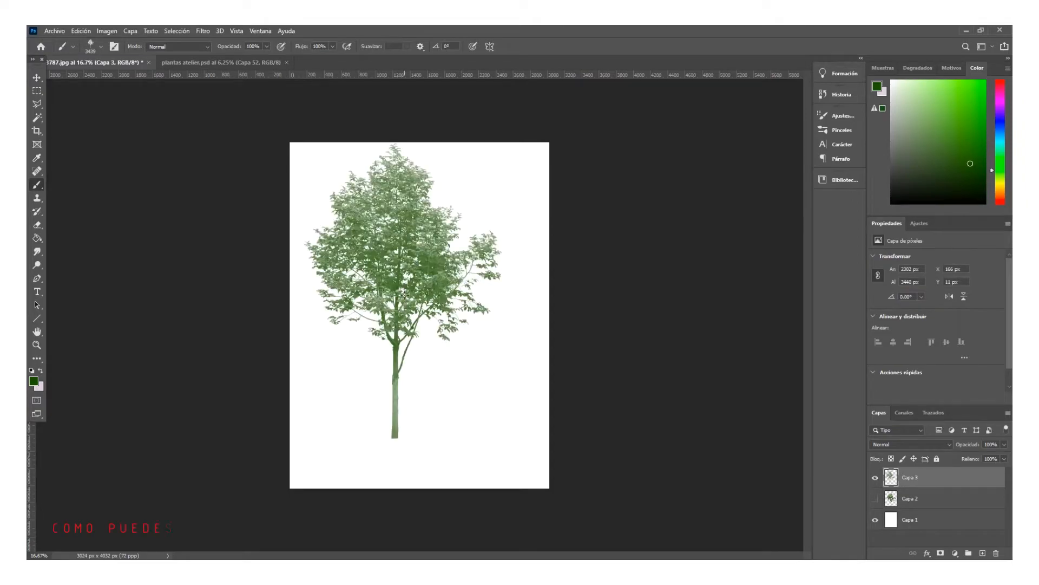
click(474, 359)
scroll(427, 376, up, 3)
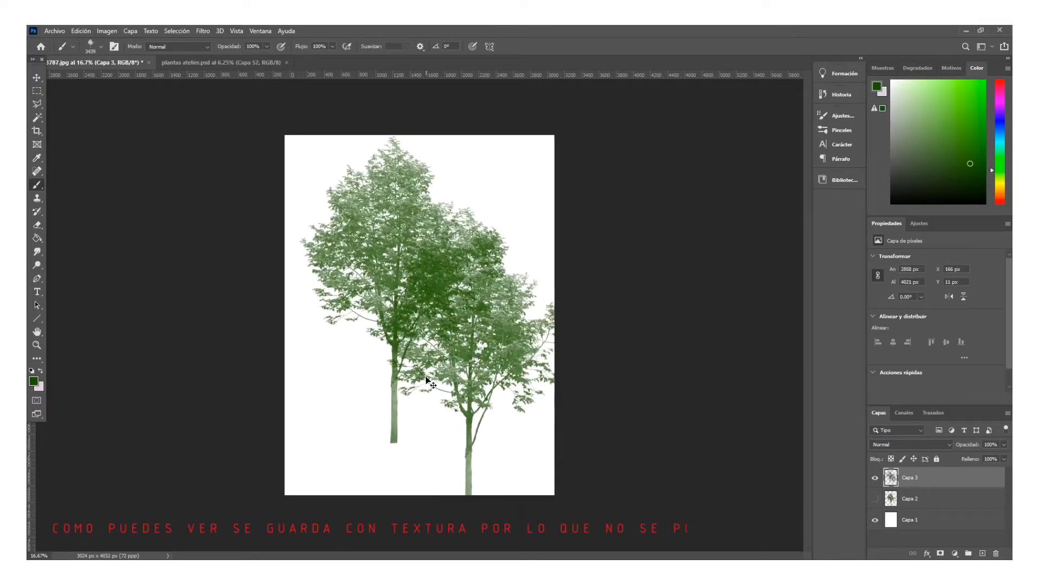
scroll(310, 376, down, 1)
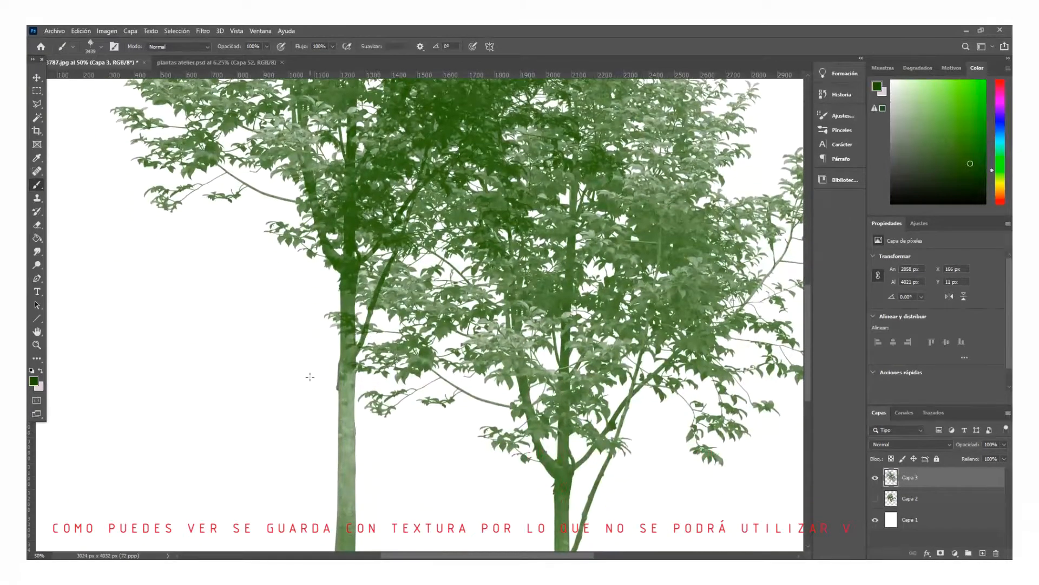
scroll(323, 400, up, 1)
scroll(324, 401, down, 2)
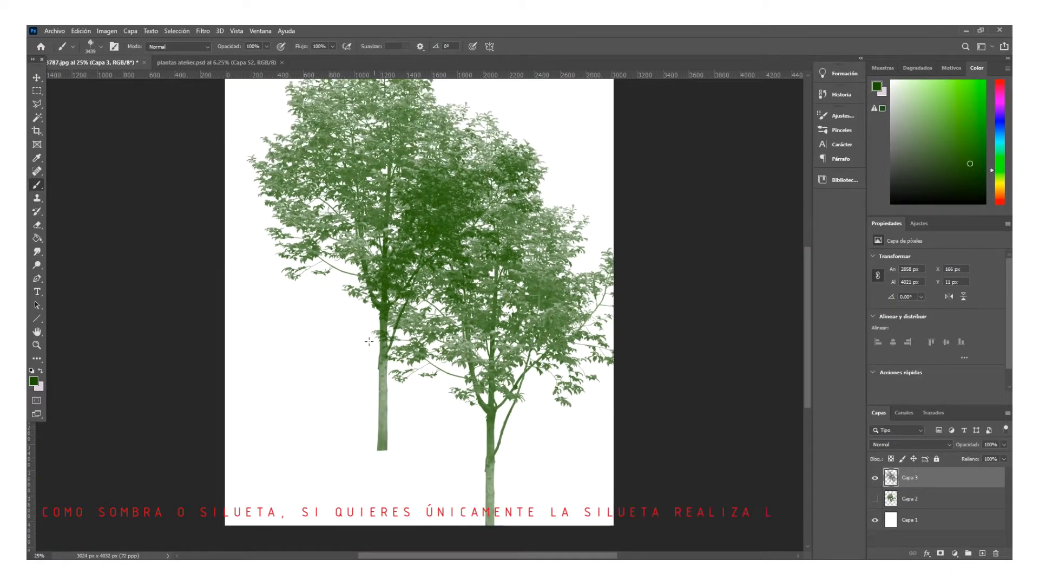
scroll(369, 341, up, 1)
scroll(344, 96, up, 2)
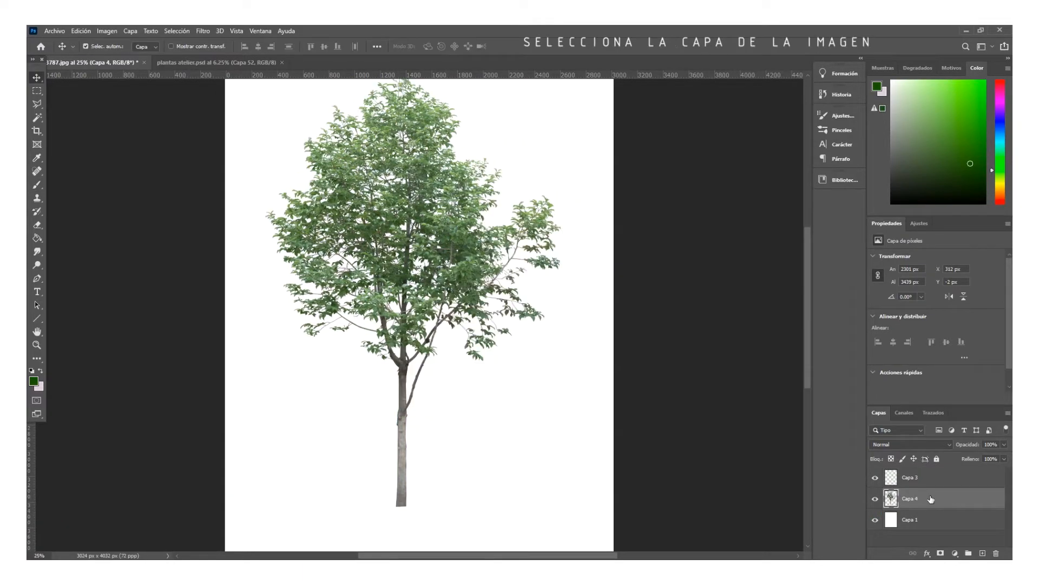
- Shift the Capa 4 tree slightly towards the canvas's right side and display only the Azul channel
drag(438, 278, 463, 283)
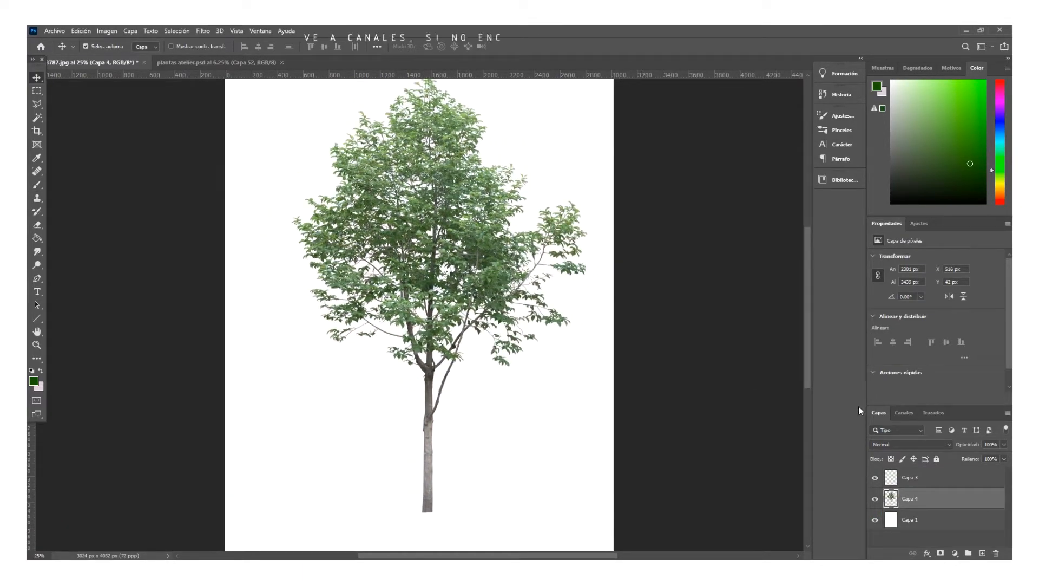
click(905, 414)
click(920, 497)
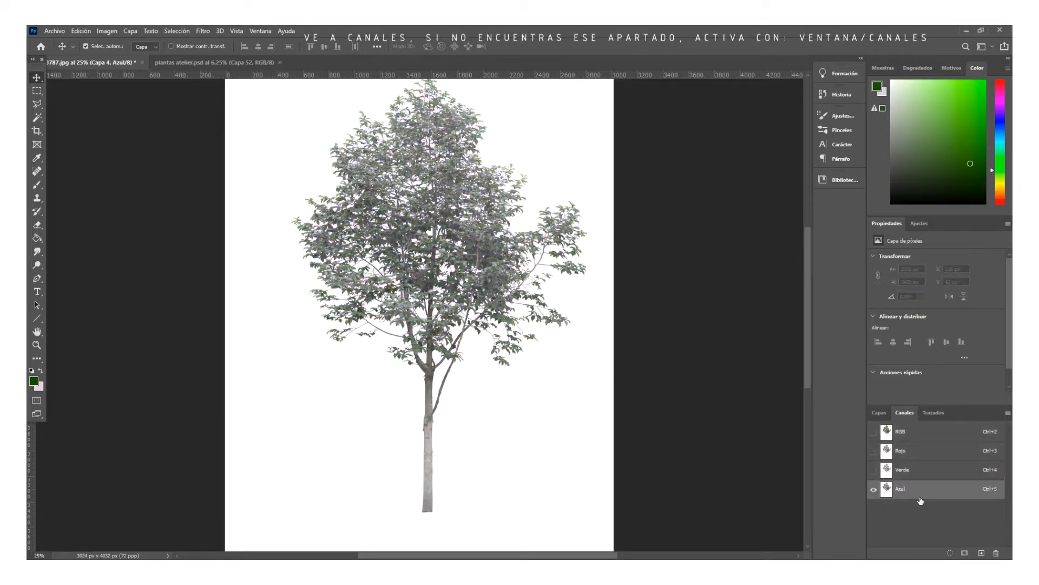
- Apply Levels to the Azul channel with the black input level at 253 to turn the tree into a solid silhouette
click(106, 31)
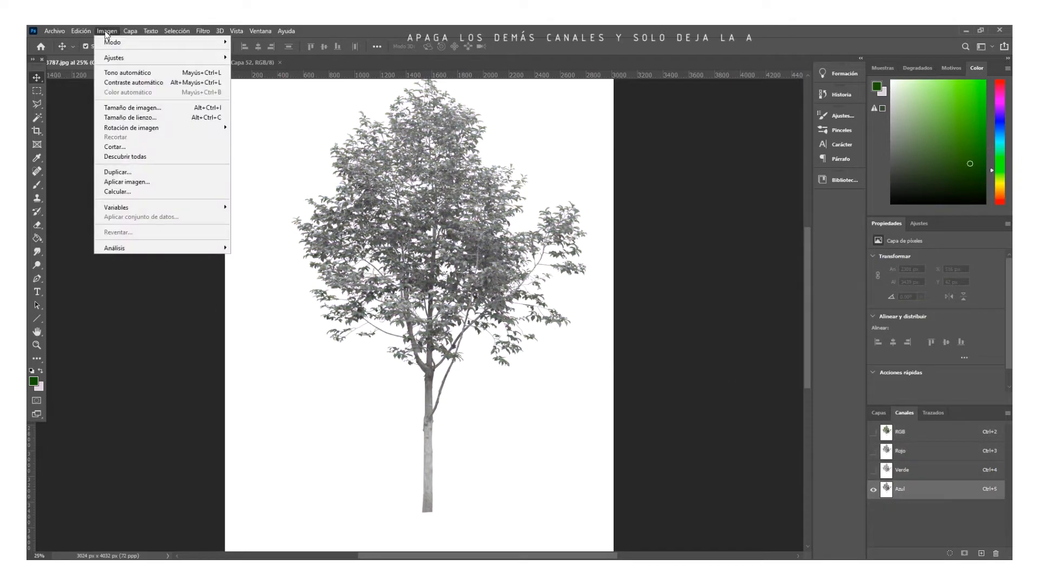
mouse_move(120, 58)
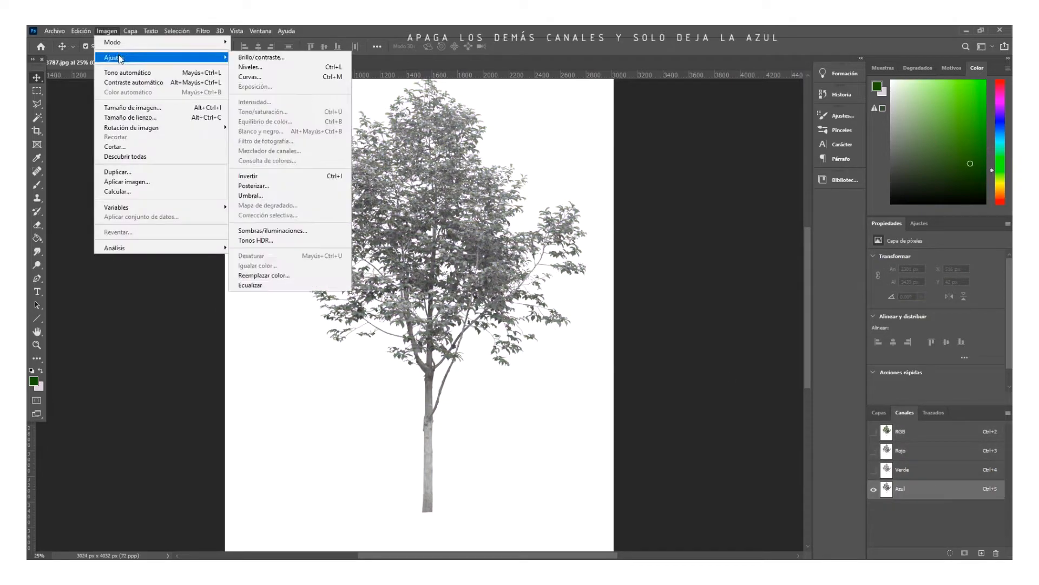
click(246, 67)
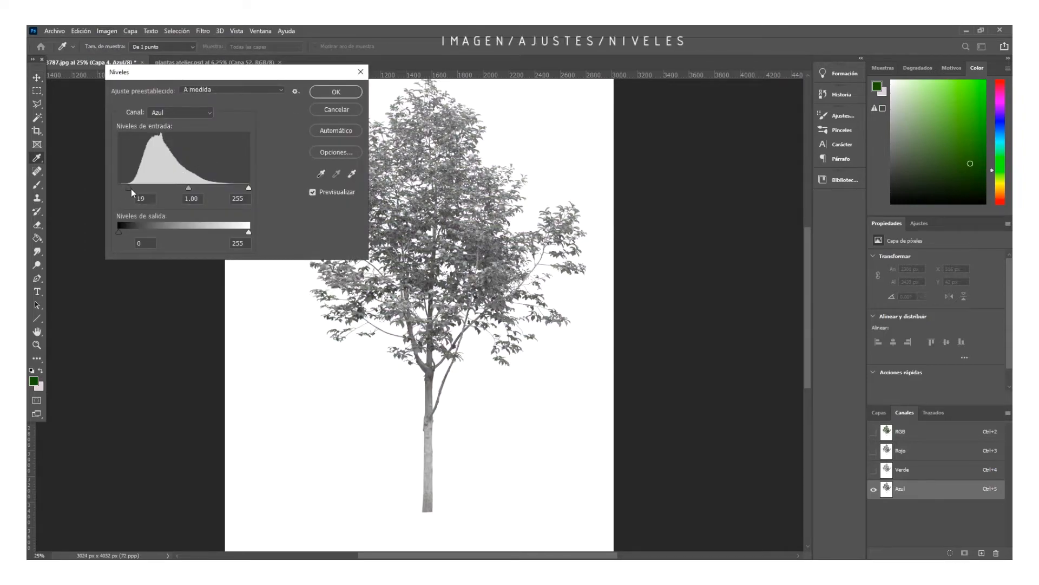
drag(131, 188, 251, 193)
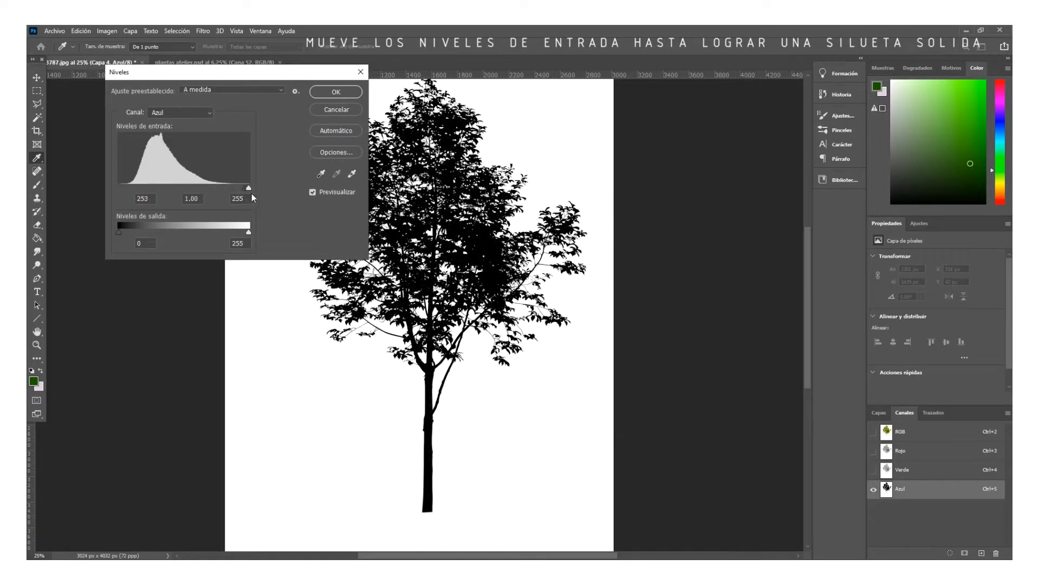
click(339, 94)
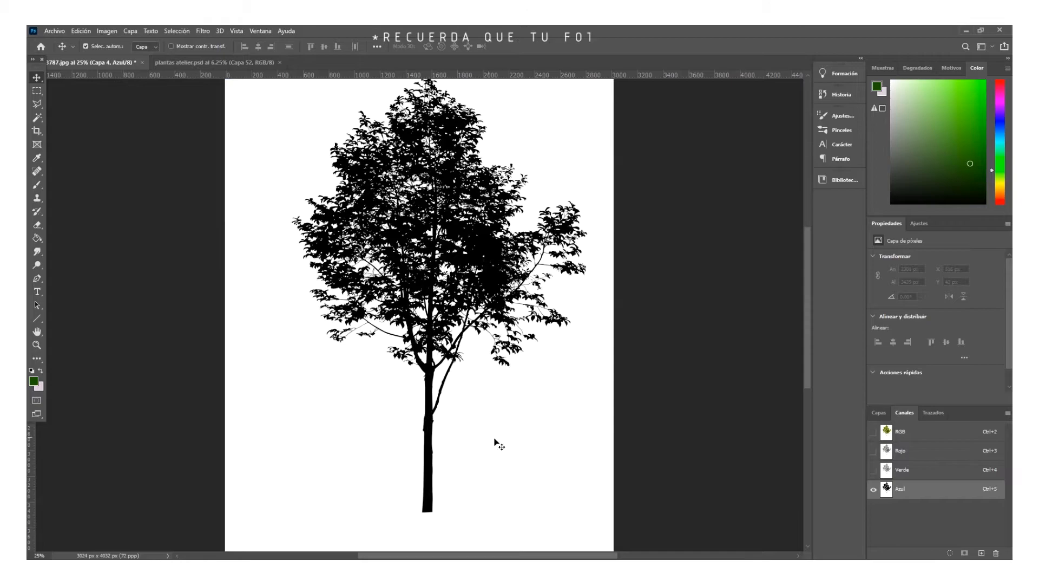
scroll(384, 244, up, 1)
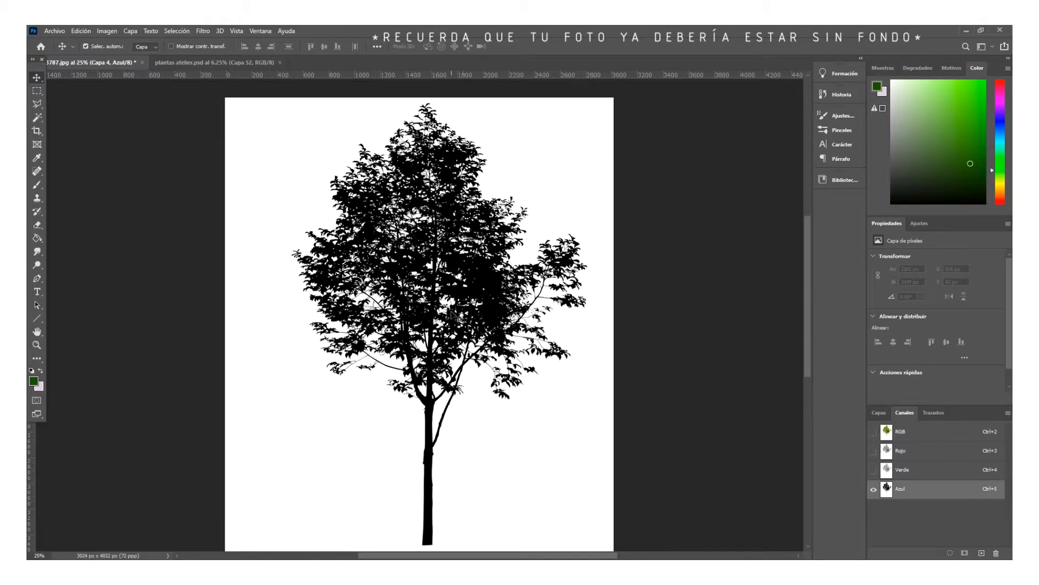
- Return to the layers and define the silhouetted tree on Capa 4 as a brush preset named ARBOL SILUETA
click(877, 414)
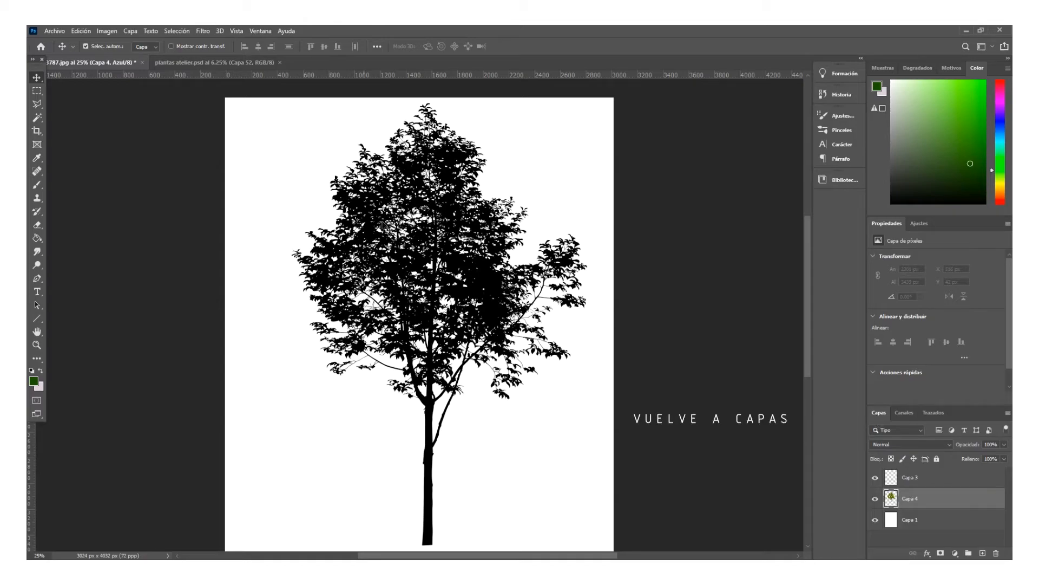
click(82, 31)
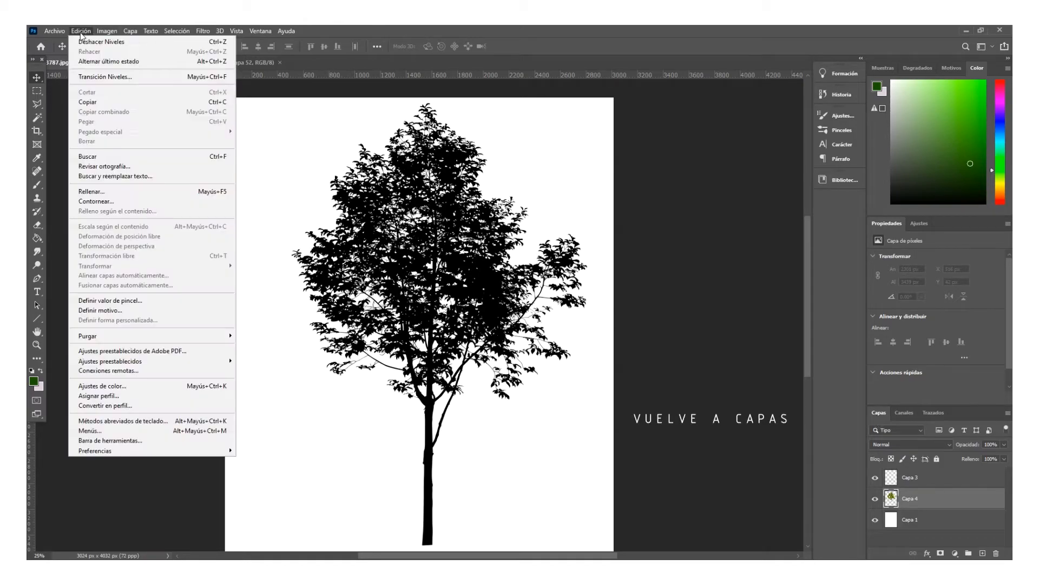
click(154, 311)
text(ARBOL SILUETA)
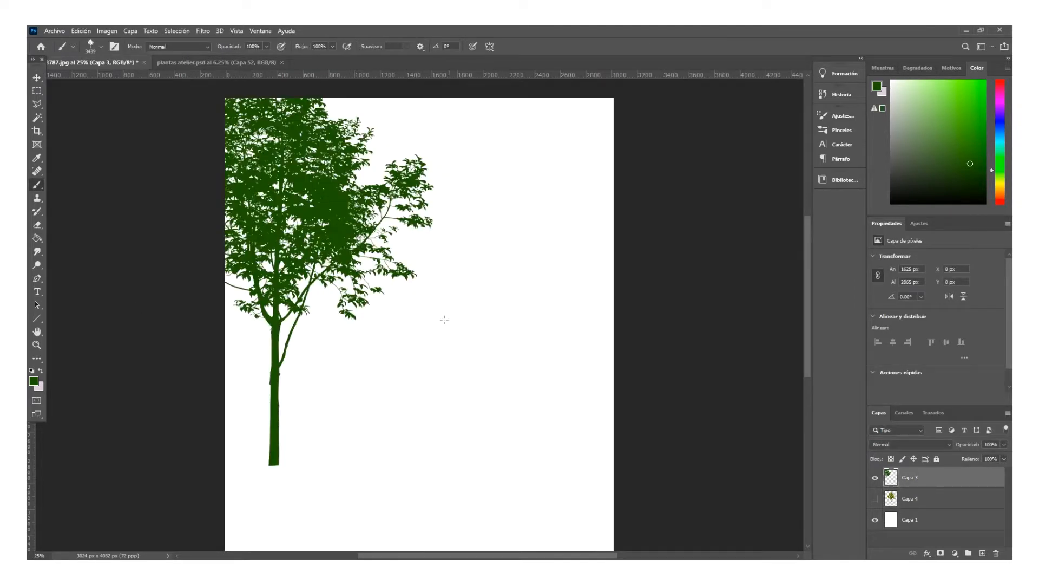
- Test the silhouette brush with green tree stamps on Capa 3 and undo them
click(442, 319)
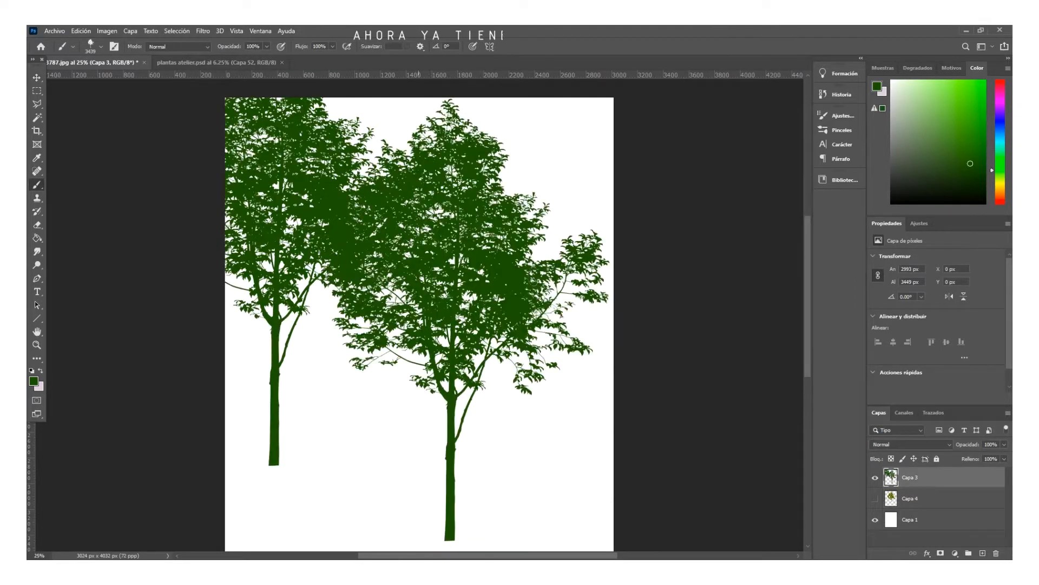
key(ctrl+z)
key(ctrl+z)
- Set the foreground colour to black, try one full-size tree stamp on Capa 3 and undo it
click(35, 383)
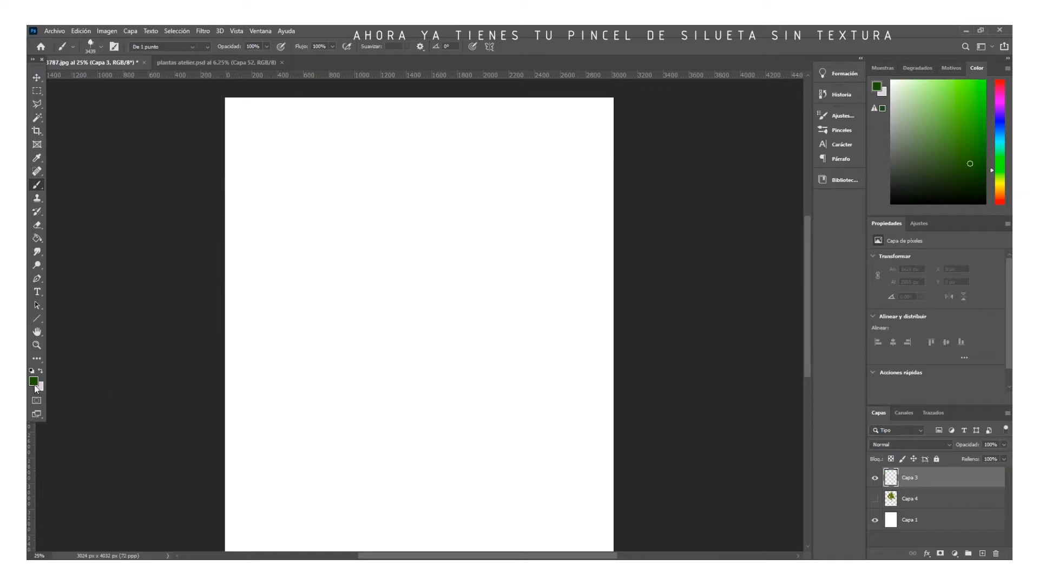
drag(597, 439, 599, 474)
click(801, 317)
click(418, 319)
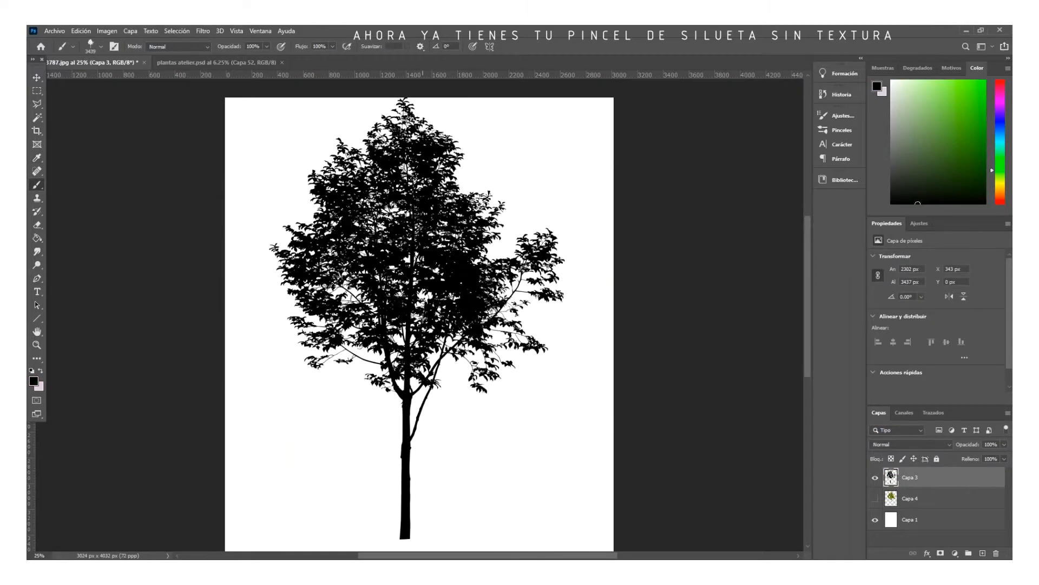
key(ctrl+z)
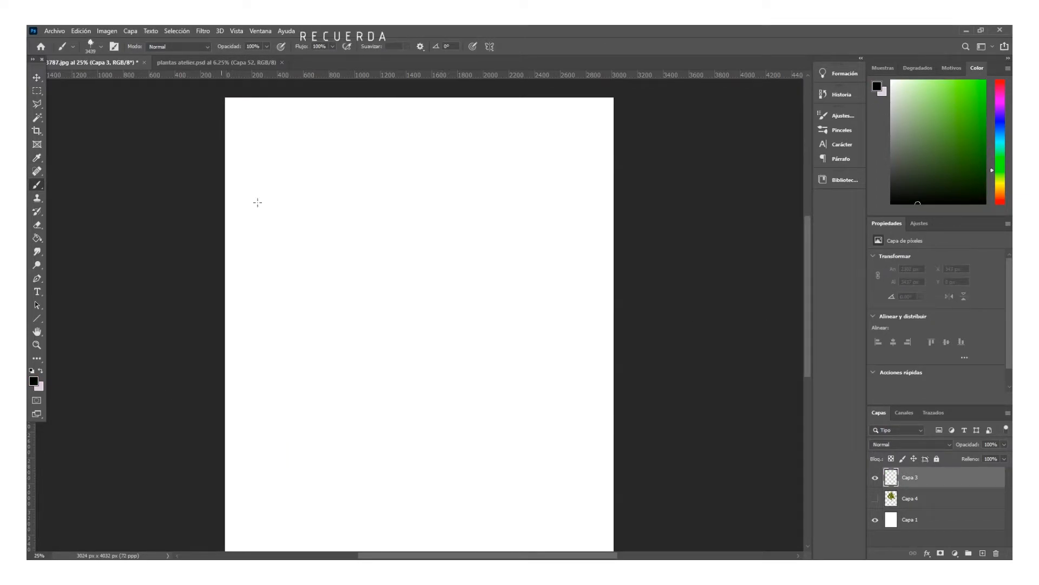
- Set the silhouette brush's spacing to 96%, then try a full-size stamp on Capa 3 and undo it
click(113, 47)
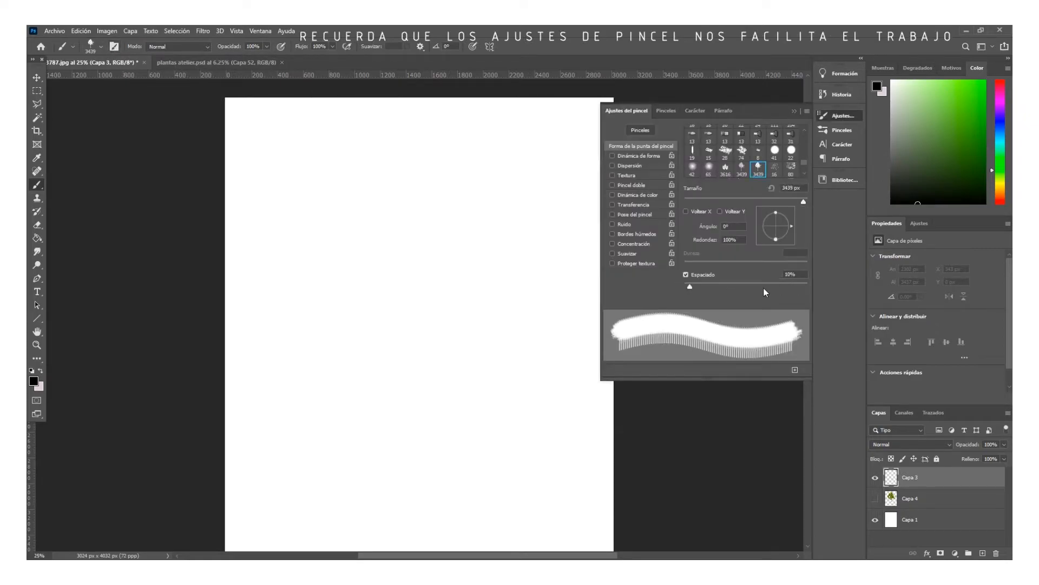
drag(691, 285, 744, 290)
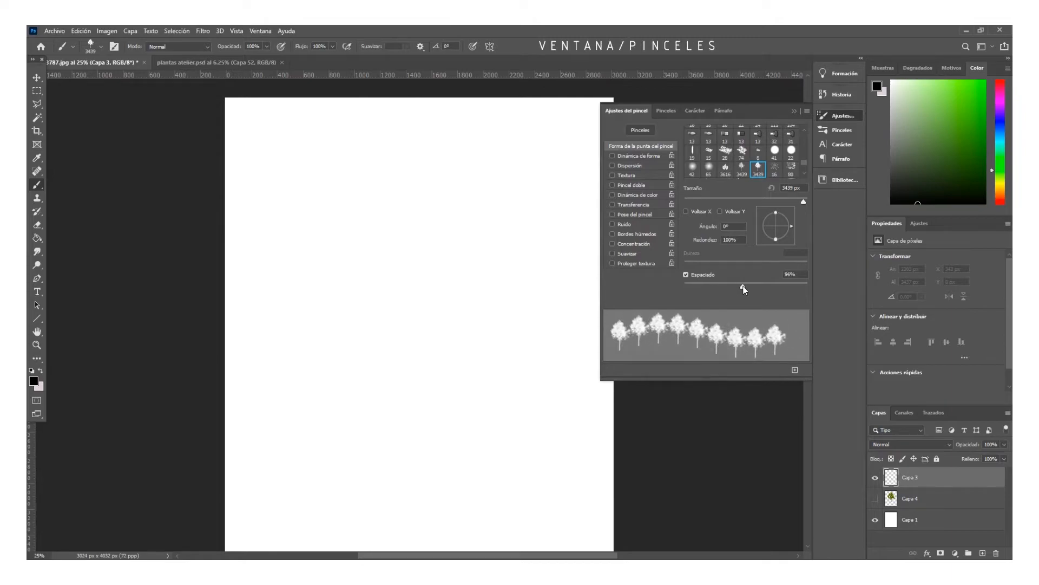
click(266, 398)
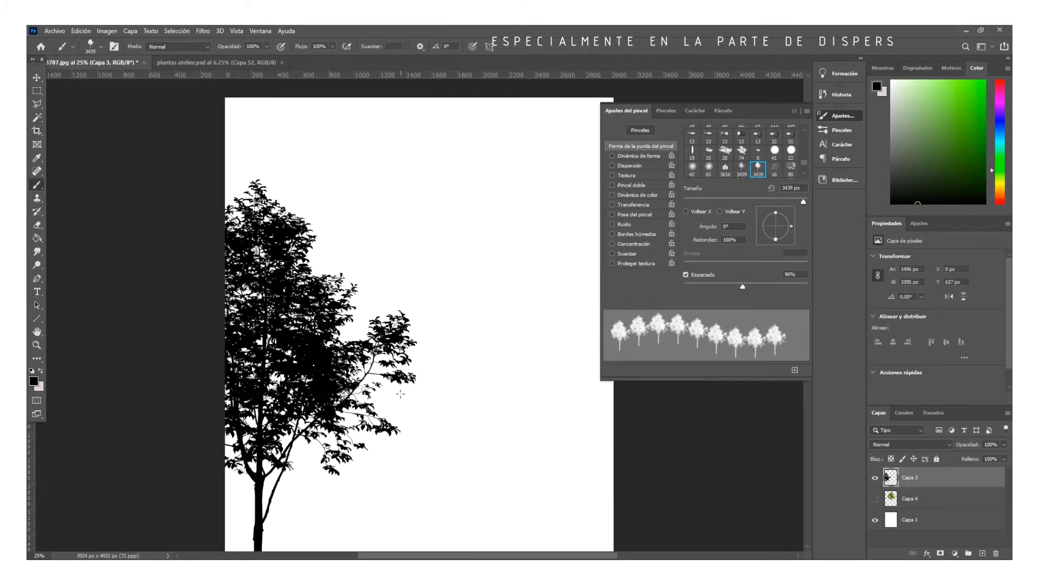
key(ctrl+z)
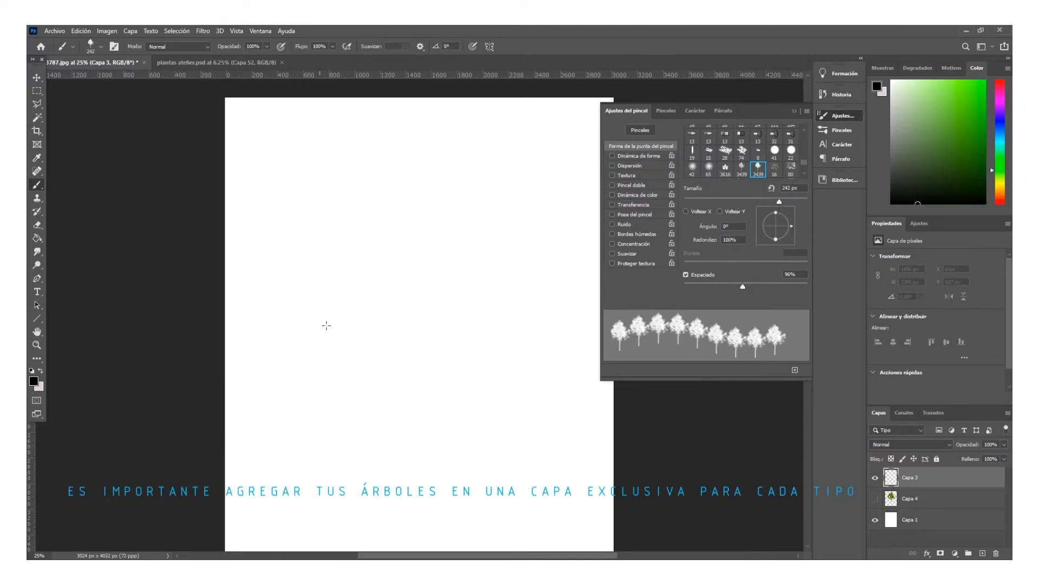
- Paint three rows of black trees on Capa 3 at 242 px, plus a short row with the spacing set to 110%
drag(266, 241, 518, 338)
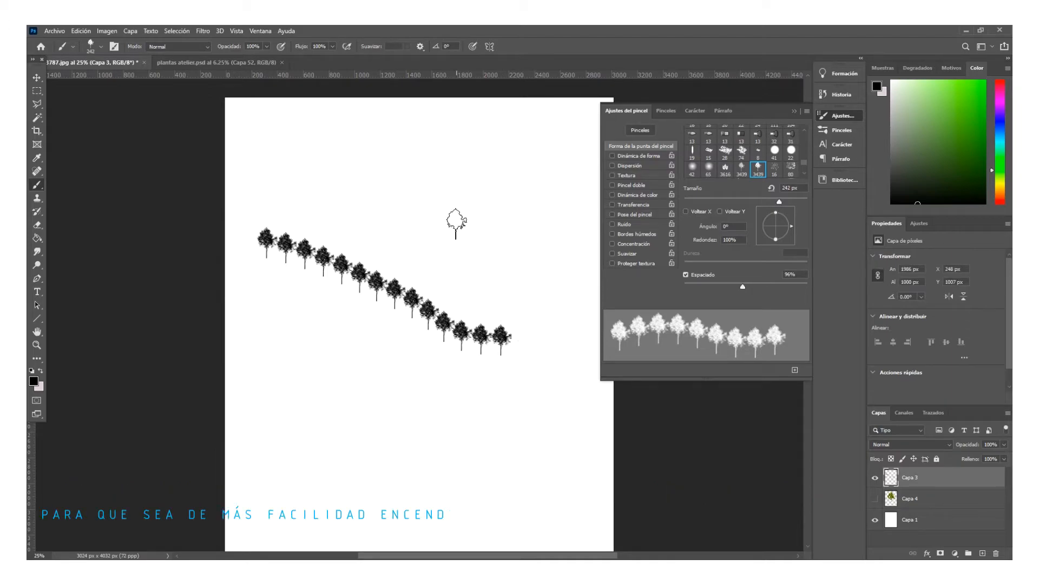
drag(508, 204, 407, 233)
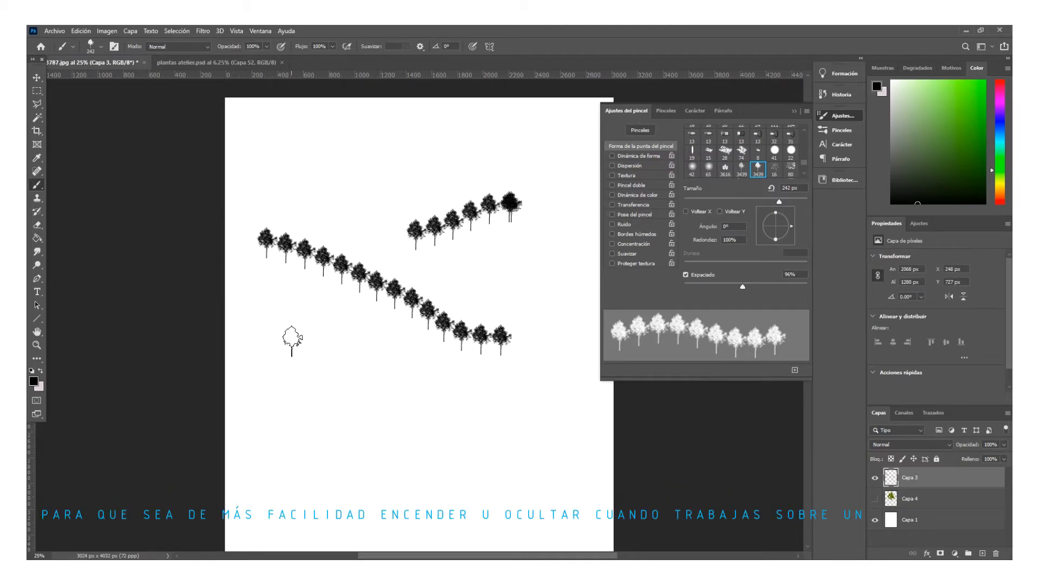
mouse_move(276, 340)
mouse_down()
mouse_move(426, 416)
mouse_move(506, 412)
mouse_up()
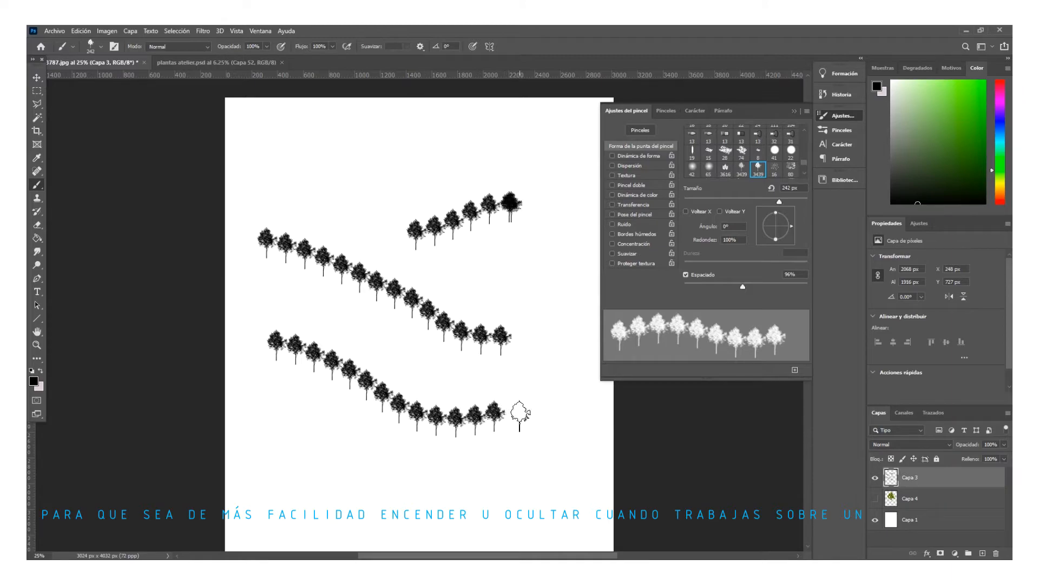
drag(749, 287, 749, 284)
drag(475, 265, 560, 285)
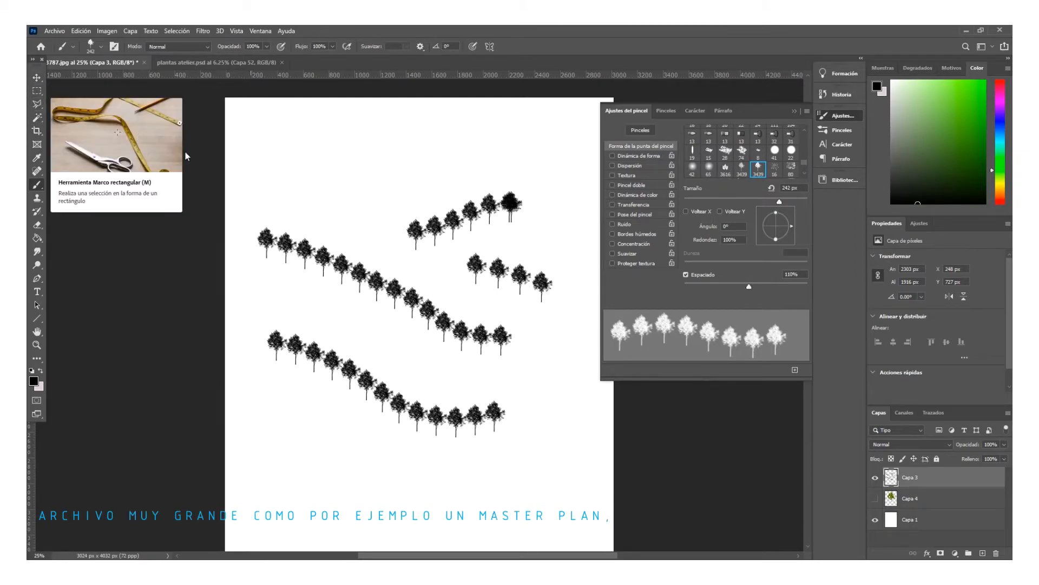
- Lower the brush opacity to 66% and stamp a fainter tree on Capa 3 above the painted rows
click(266, 46)
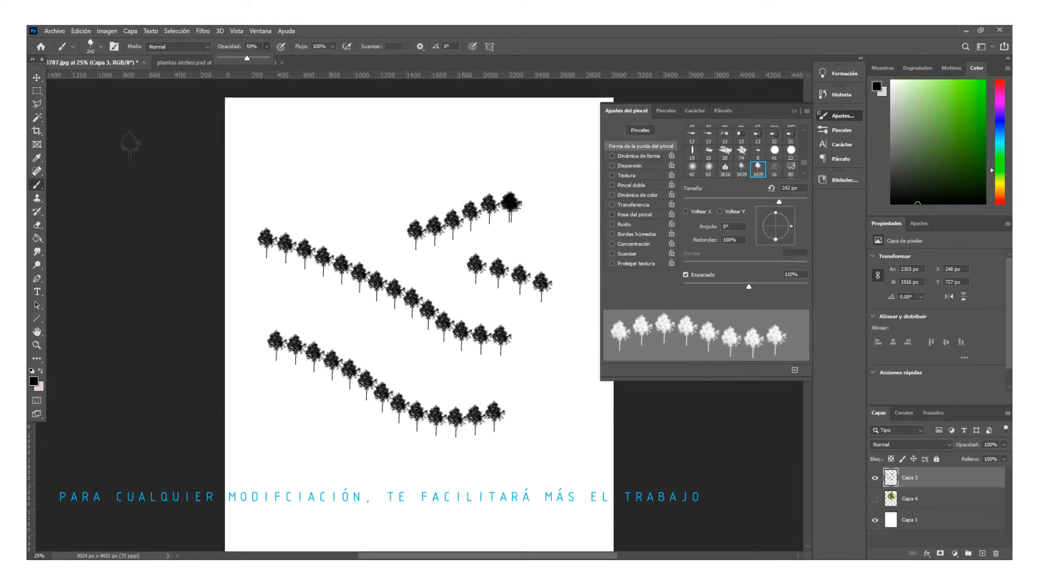
drag(248, 60, 251, 61)
click(349, 175)
click(351, 174)
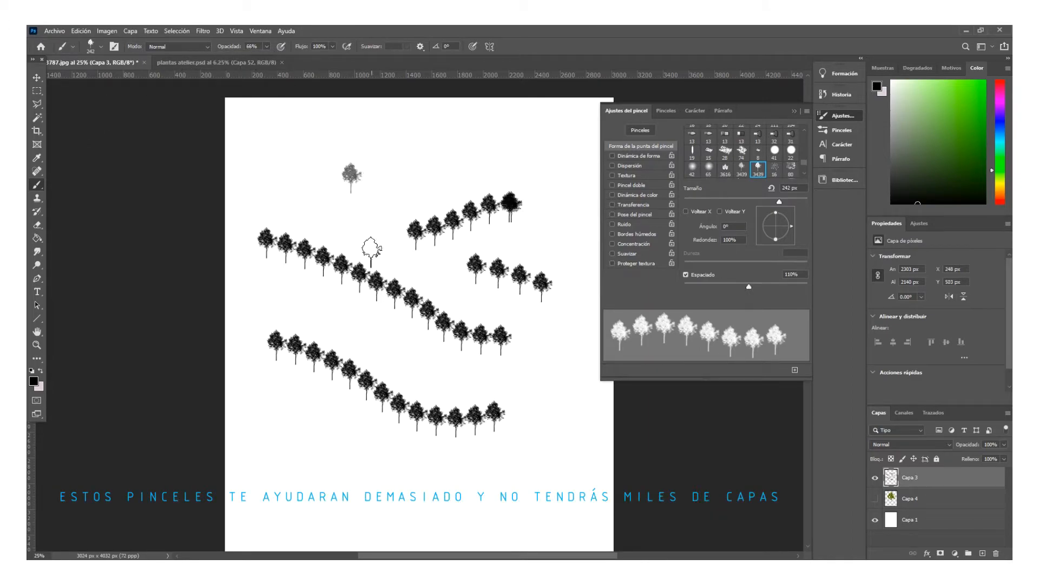
click(388, 329)
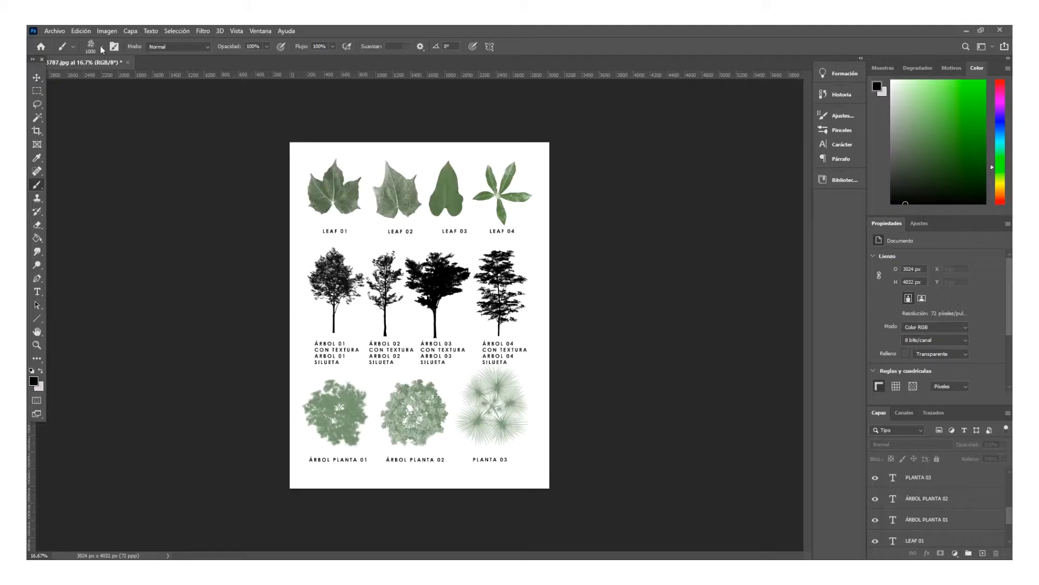
- Group the brush presets from LEAF 01 through PLANTA 03 in a new brush group named PINCELES DE VEGETACIÓN
click(102, 47)
scroll(75, 200, up, 5)
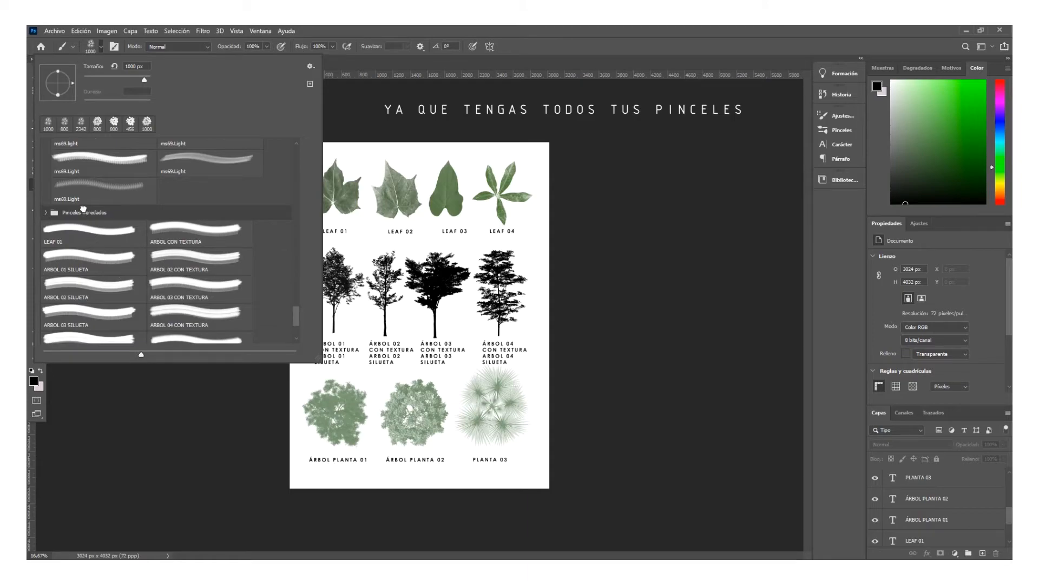
click(95, 233)
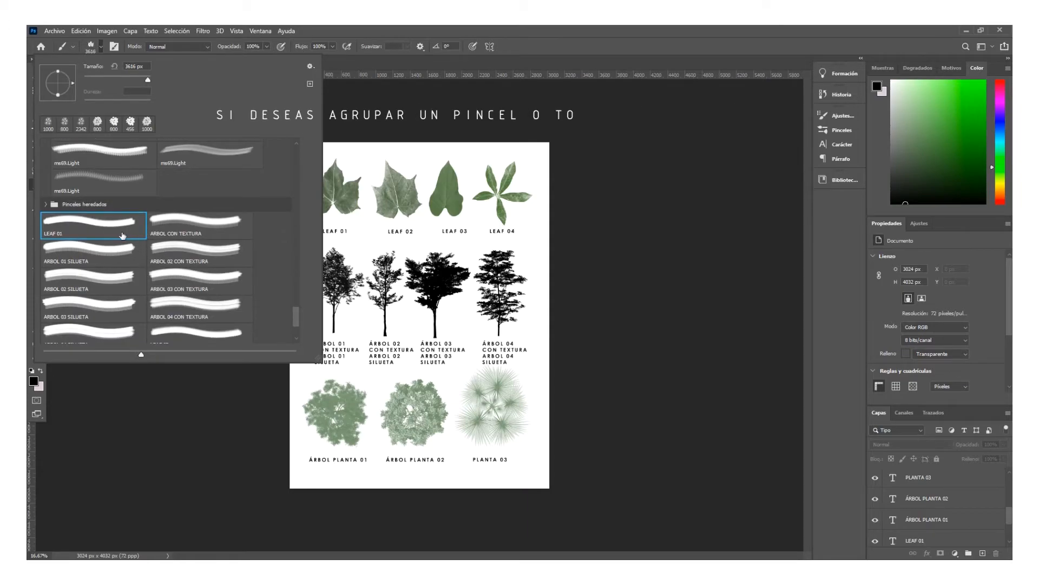
scroll(197, 307, down, 4)
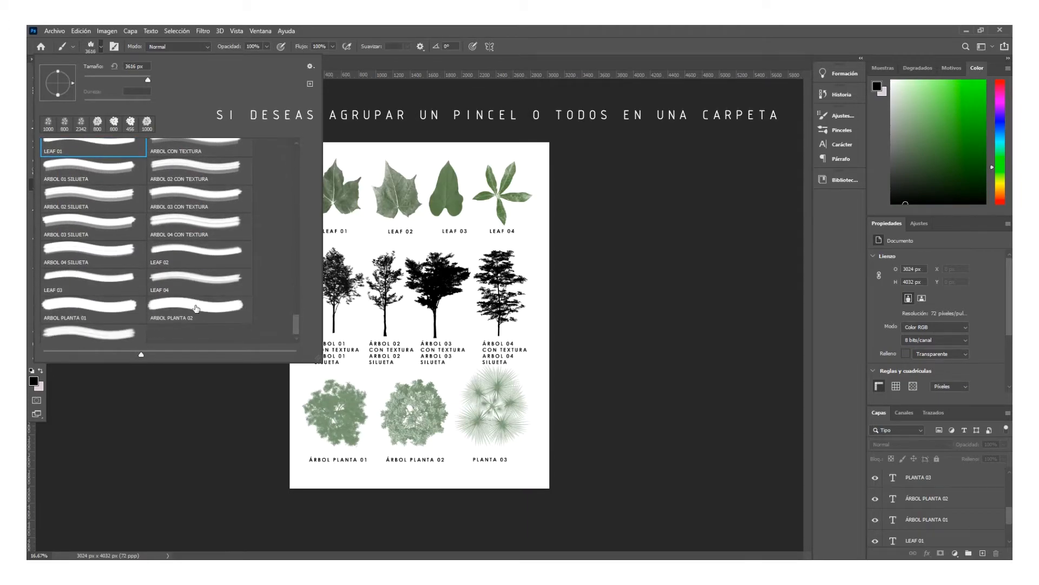
shift+click(138, 325)
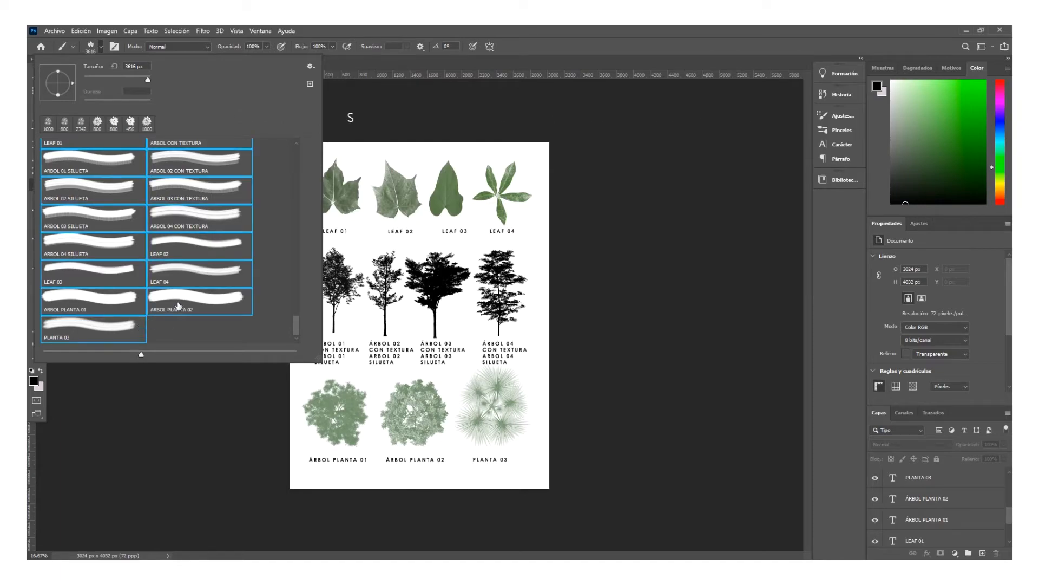
scroll(179, 305, up, 3)
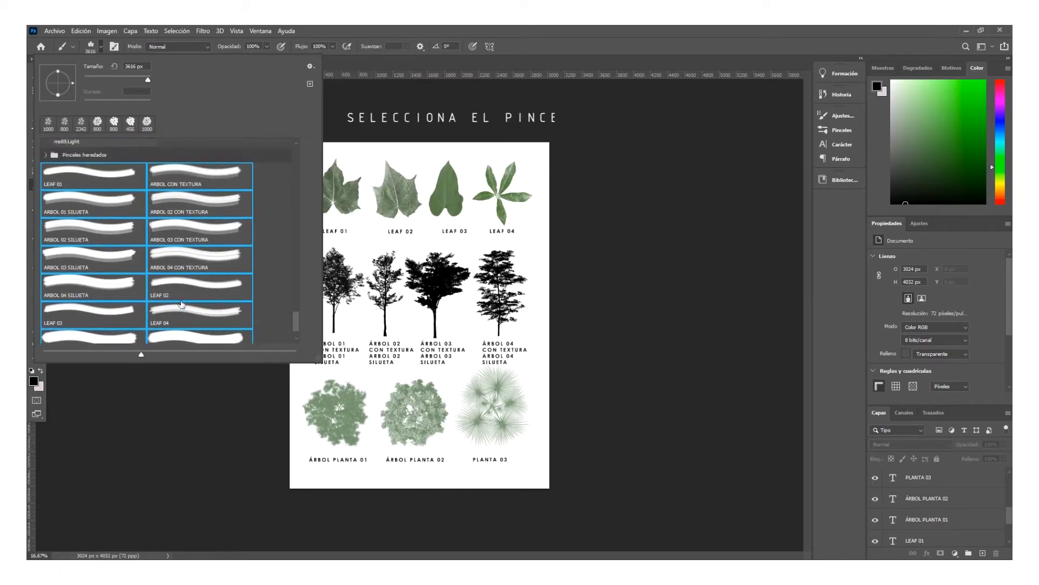
click(312, 66)
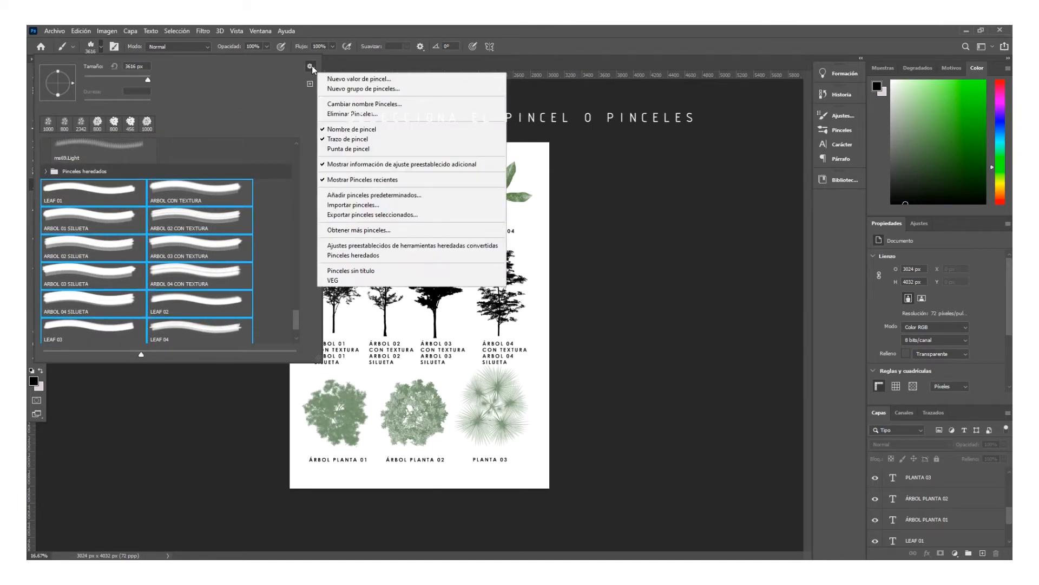
click(357, 89)
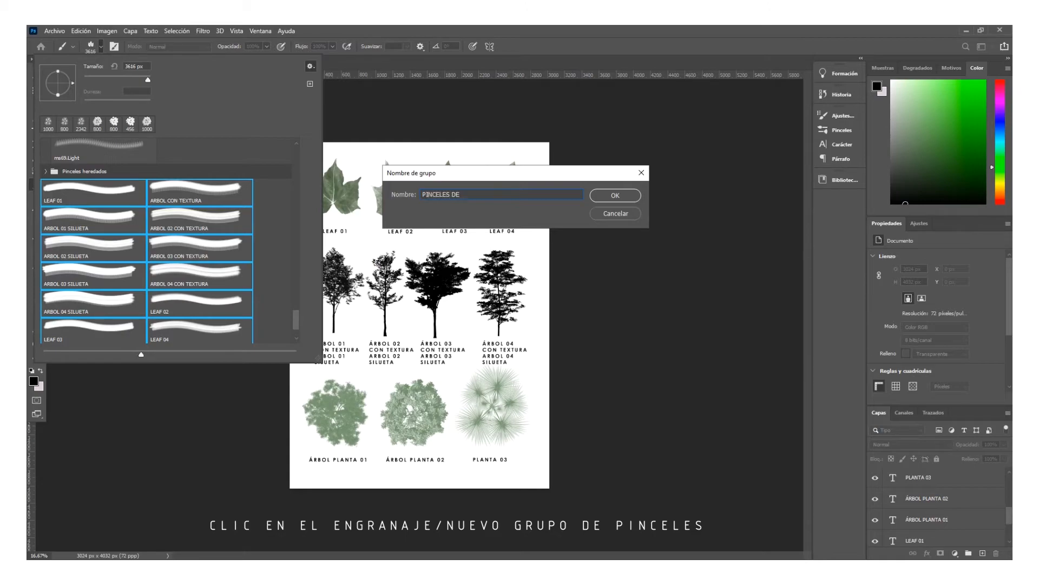
text(PINCELES DE VEGETACIÓN)
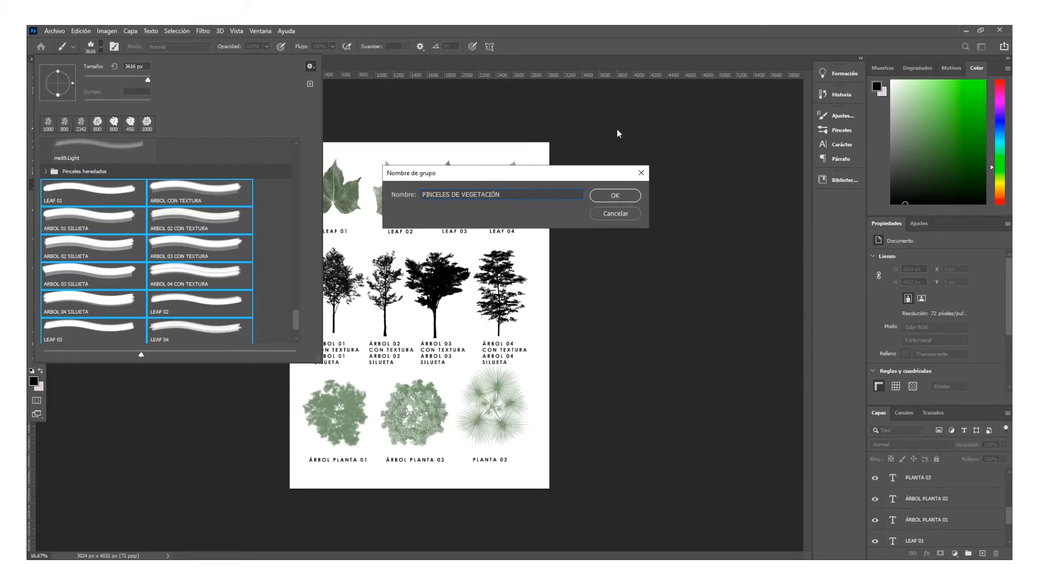
click(627, 194)
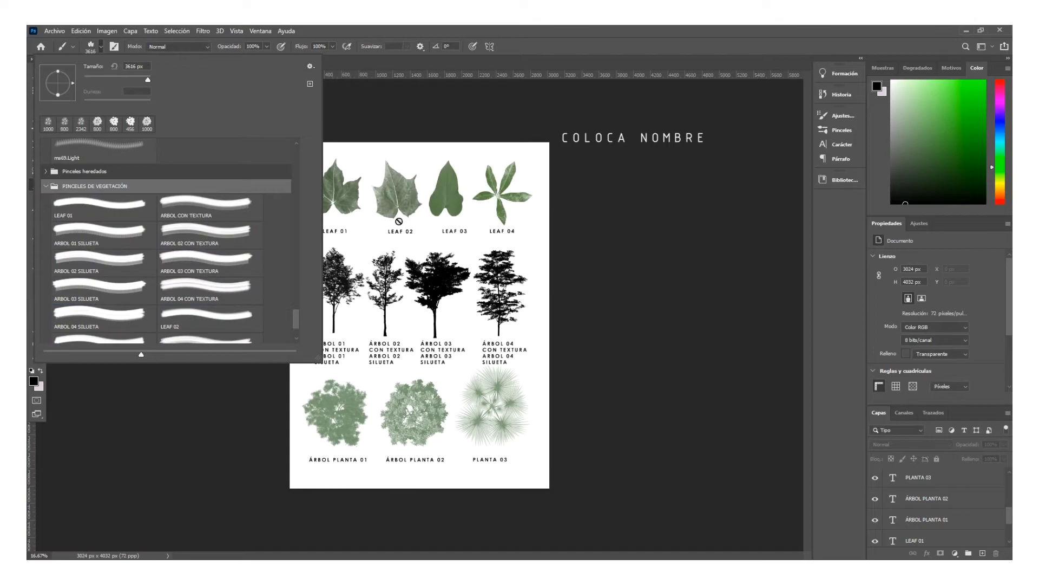
- Examine the contents of the PINCELES DE VEGETACIÓN group and its place among the brush folders
click(45, 171)
click(47, 171)
scroll(91, 225, down, 1)
scroll(91, 225, down, 1)
scroll(127, 184, up, 1)
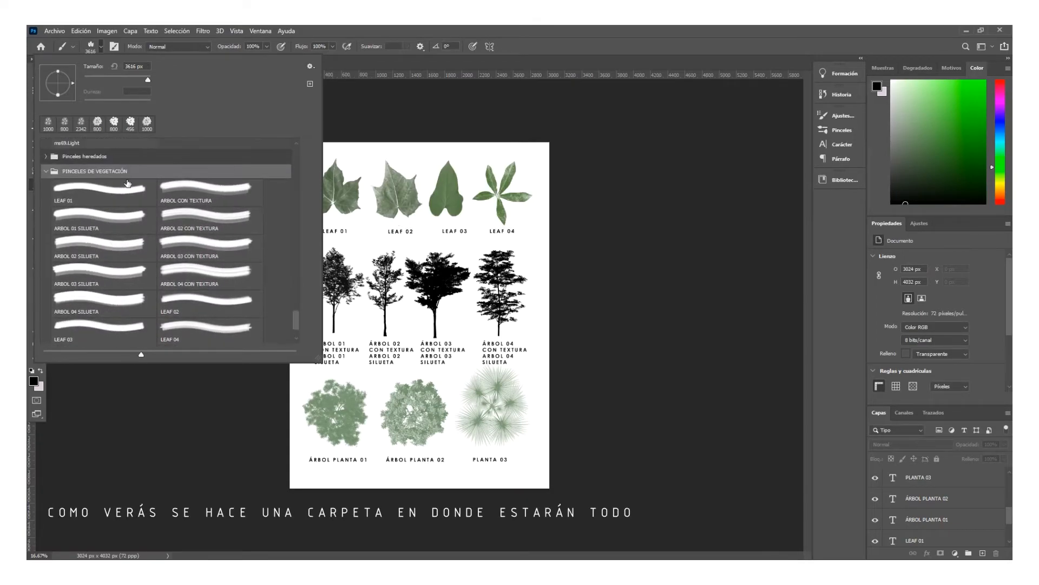
click(46, 171)
click(43, 334)
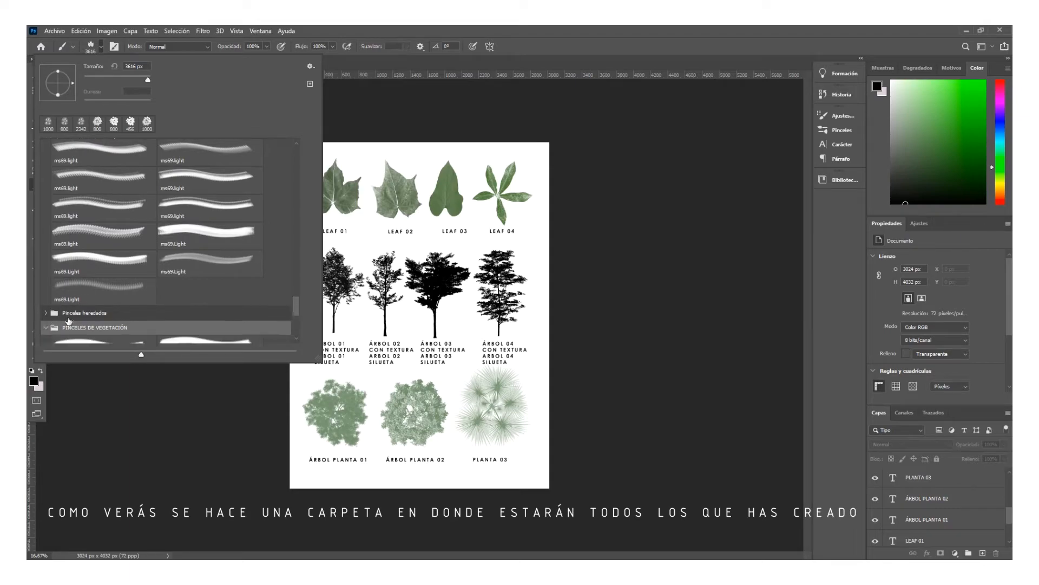
- Reopen the PINCELES DE VEGETACIÓN group and select all its brushes from LEAF 01 through PLANTA 03
scroll(43, 325, down, 1)
click(43, 276)
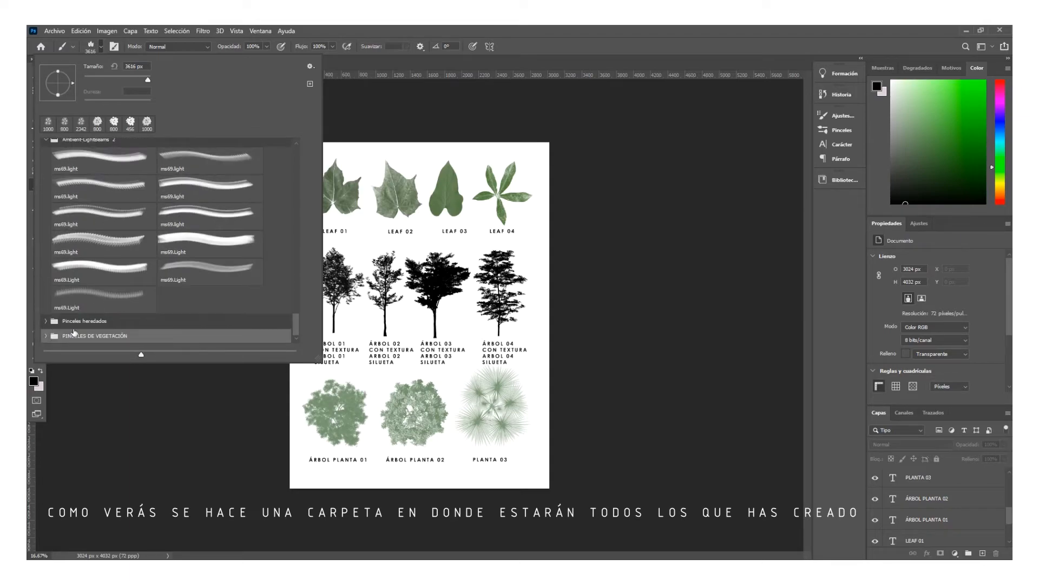
click(46, 337)
scroll(47, 325, down, 2)
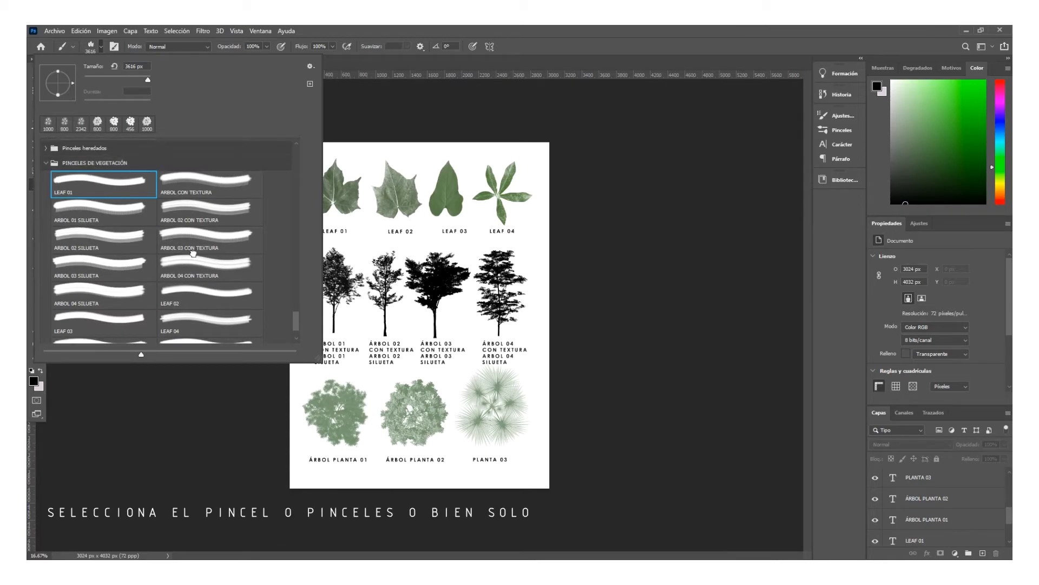
scroll(125, 291, down, 1)
shift+click(119, 336)
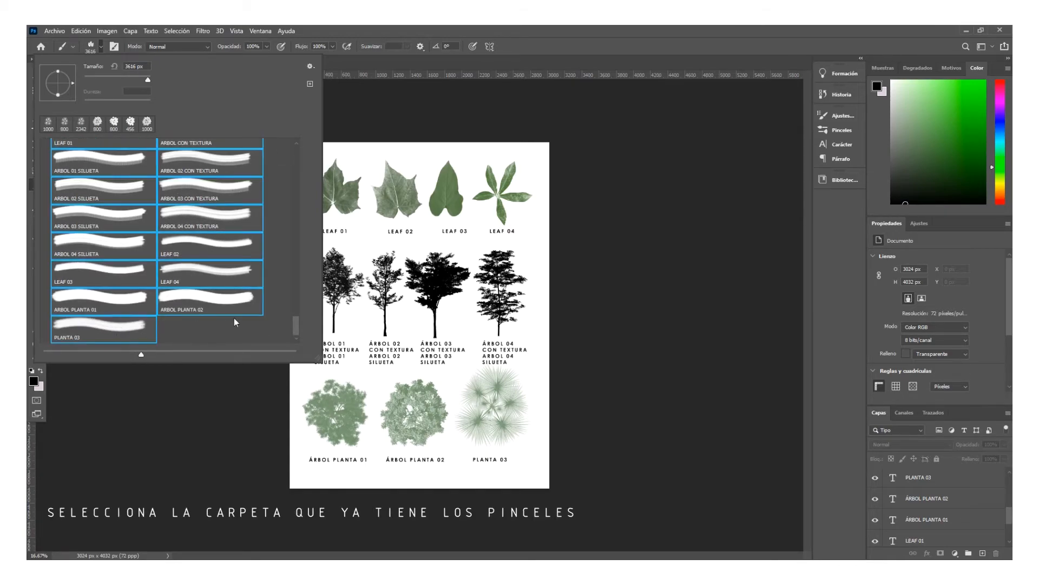
- Select the whole PINCELES DE VEGETACIÓN group and export it to the Brushes presets folder as an ABR file named PINCELES DE VEGETACIÓN
scroll(274, 232, up, 1)
click(71, 156)
click(87, 153)
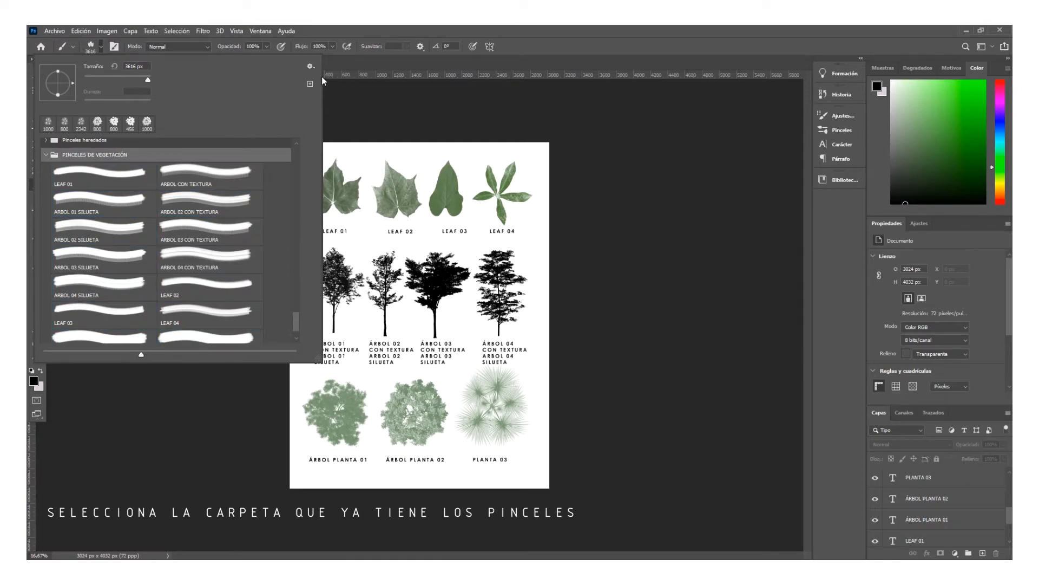
click(311, 66)
click(399, 217)
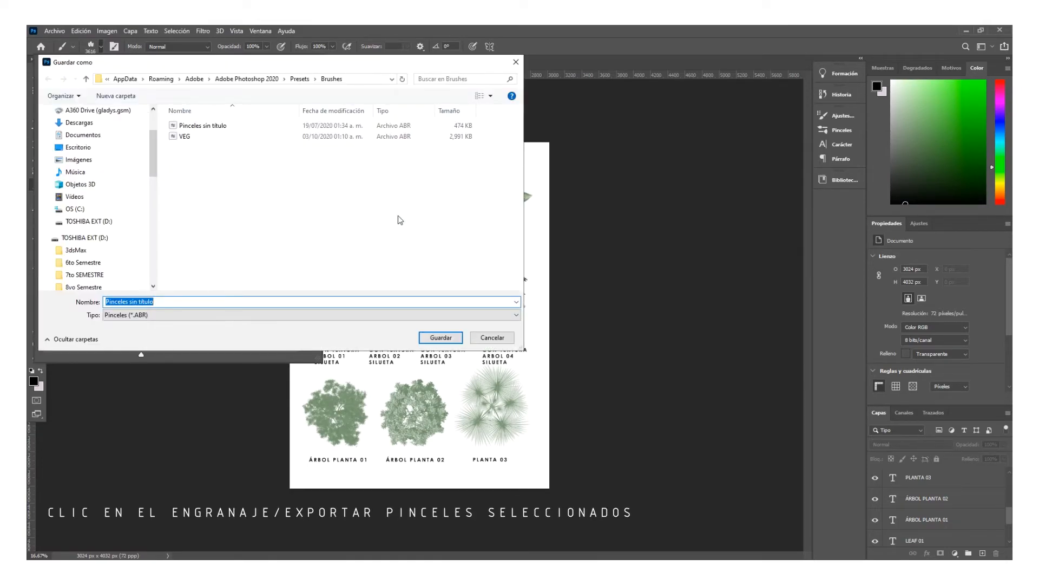
text(PINCELES DE VEGETACIÓN)
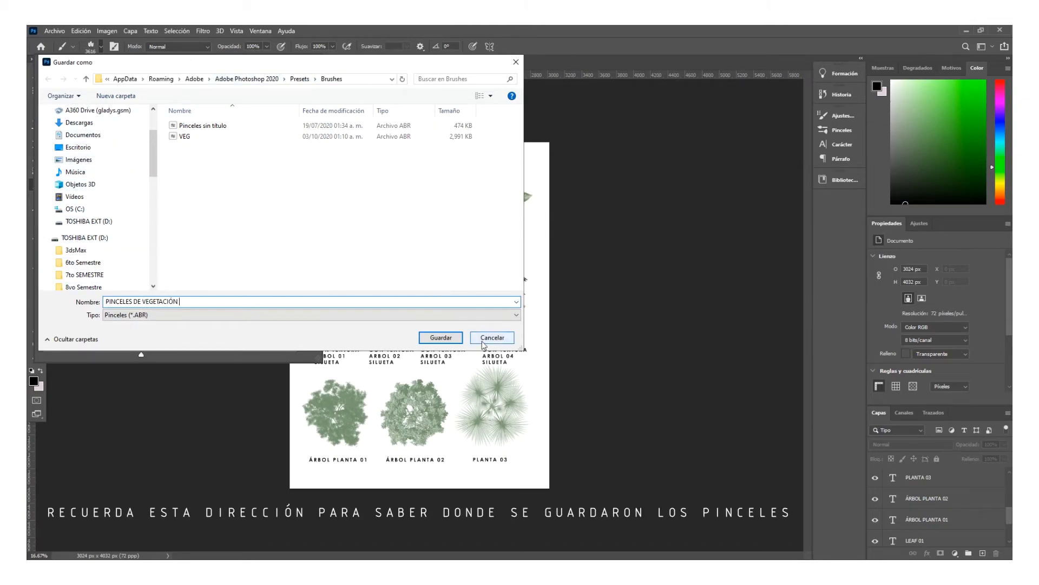
click(450, 338)
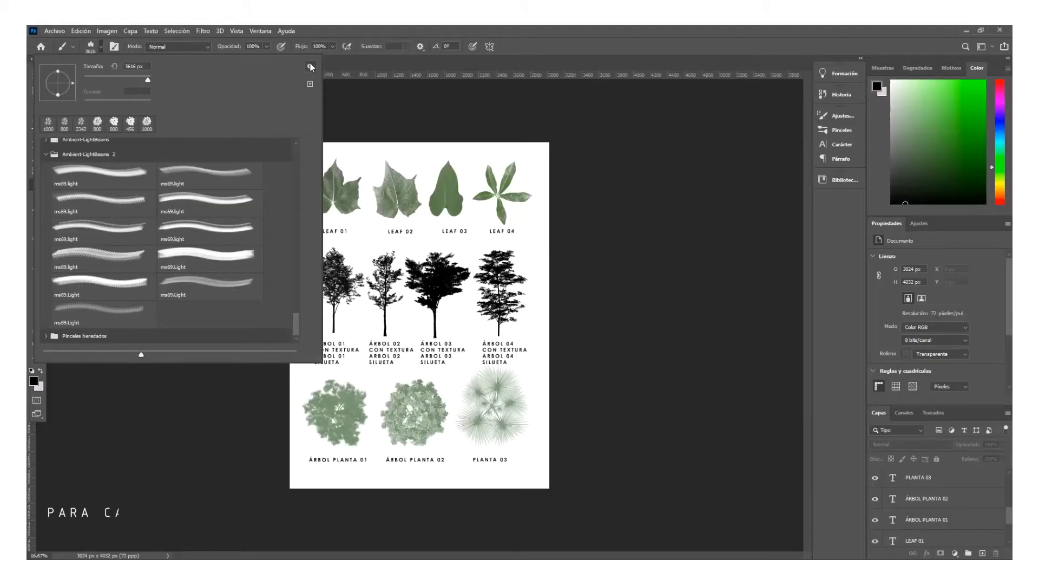
- Import the PINCELES DE VEGETACIÓN brush file and expand its group in the brush list
click(311, 66)
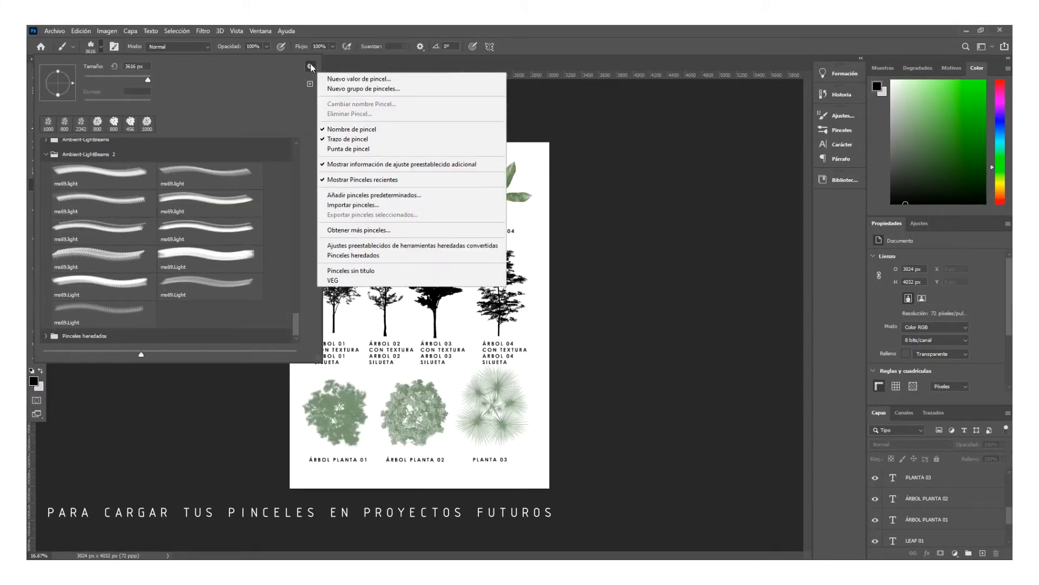
click(393, 205)
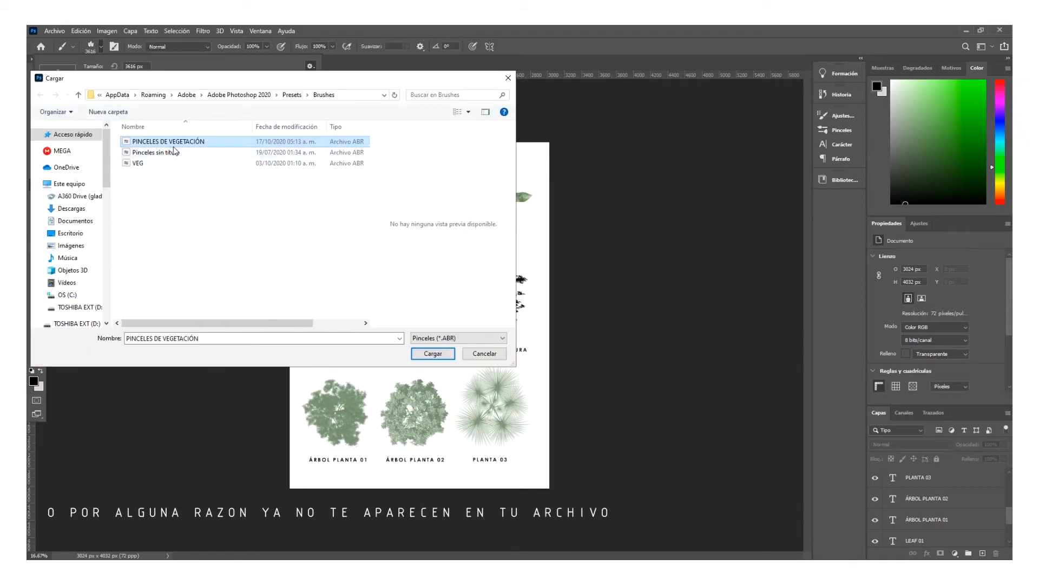
click(433, 353)
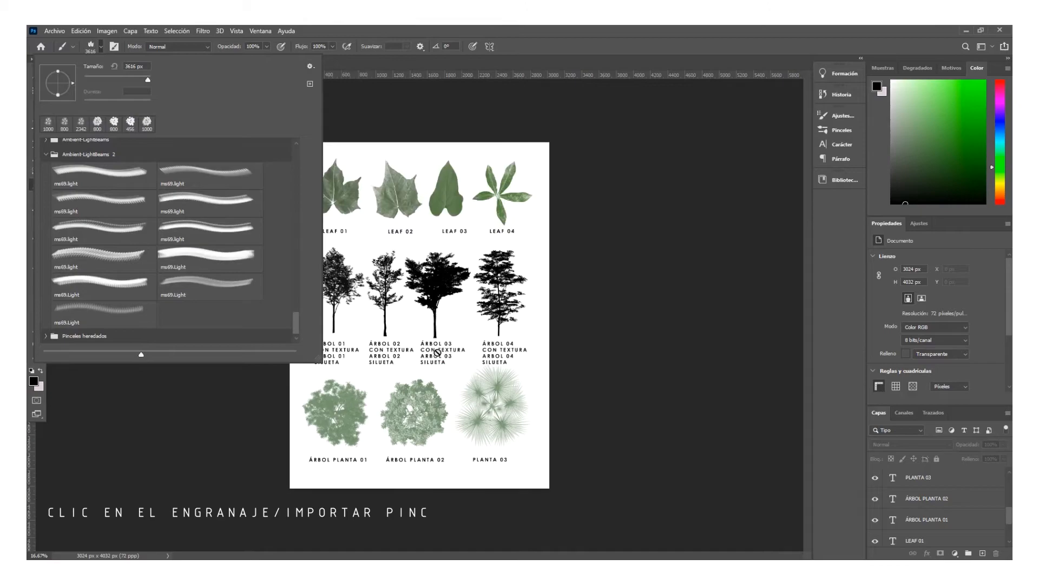
scroll(275, 298, down, 1)
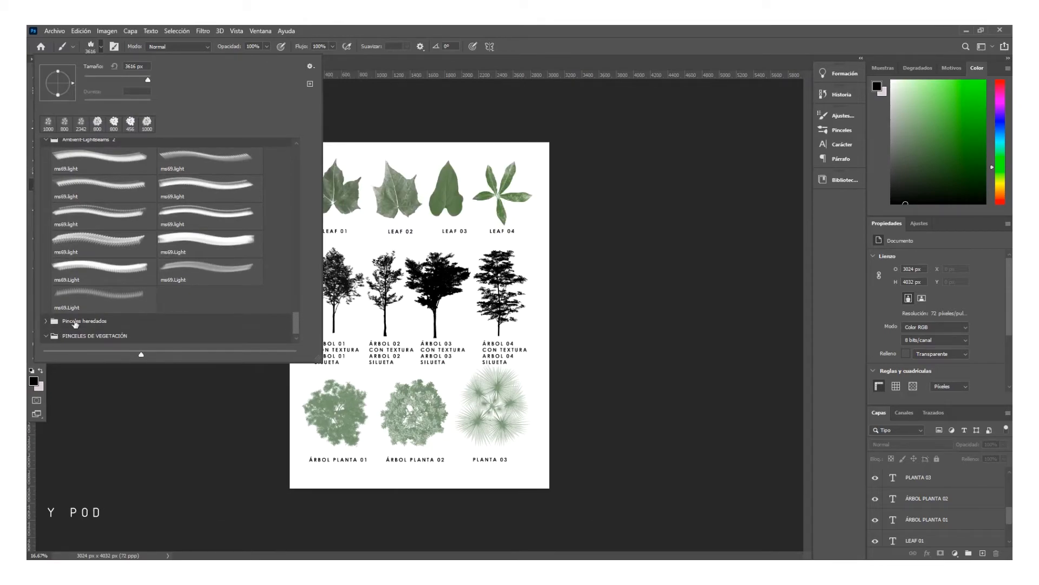
click(47, 337)
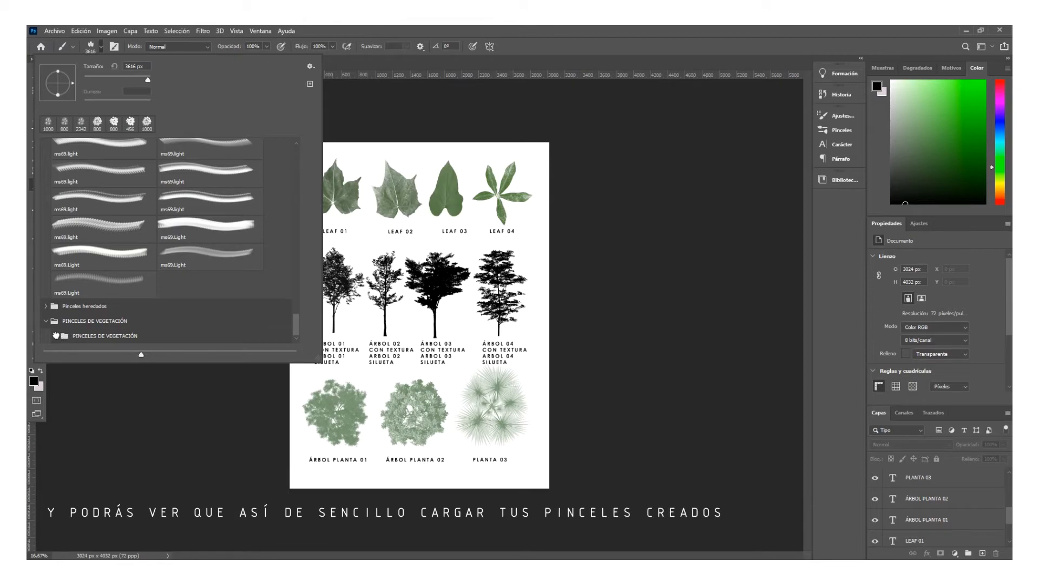
scroll(106, 329, down, 10)
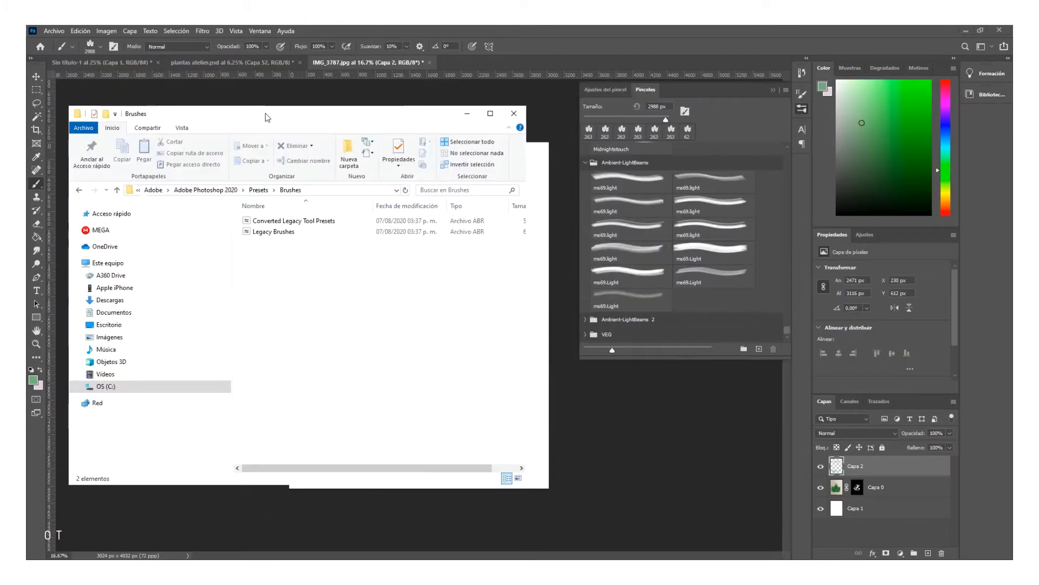
- Load the Legacy Brushes file from the Brushes folder window into the brush presets and look through the Pinceles heredados group
drag(267, 117, 294, 97)
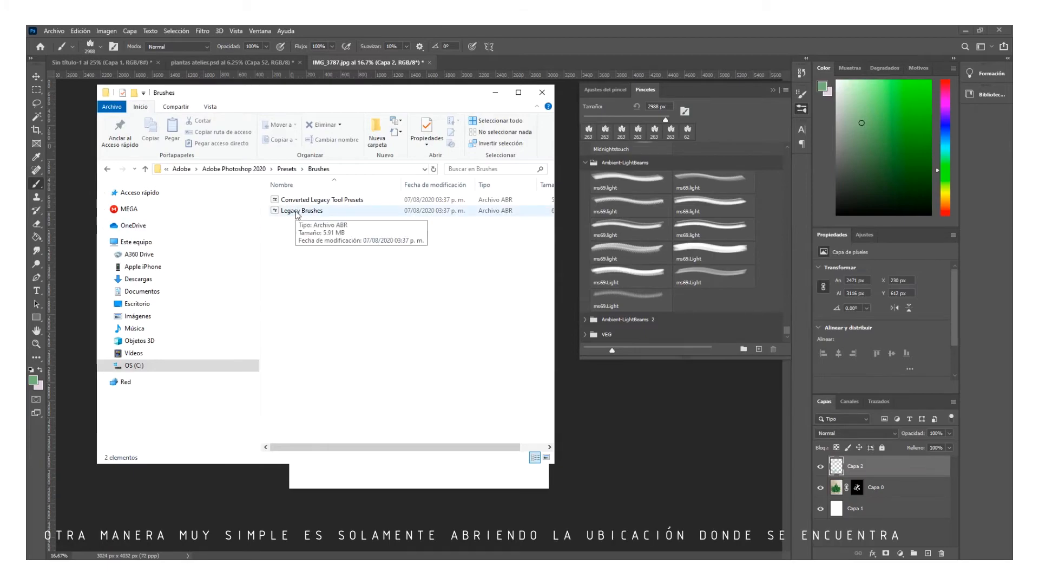
mouse_move(297, 211)
mouse_down()
mouse_move(591, 179)
mouse_move(664, 270)
mouse_up()
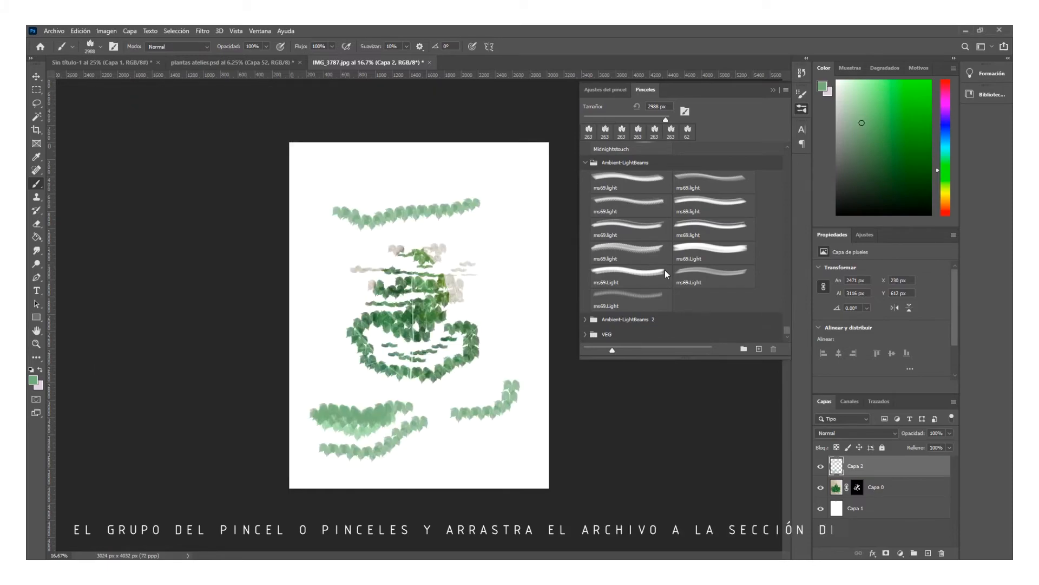
scroll(674, 259, down, 2)
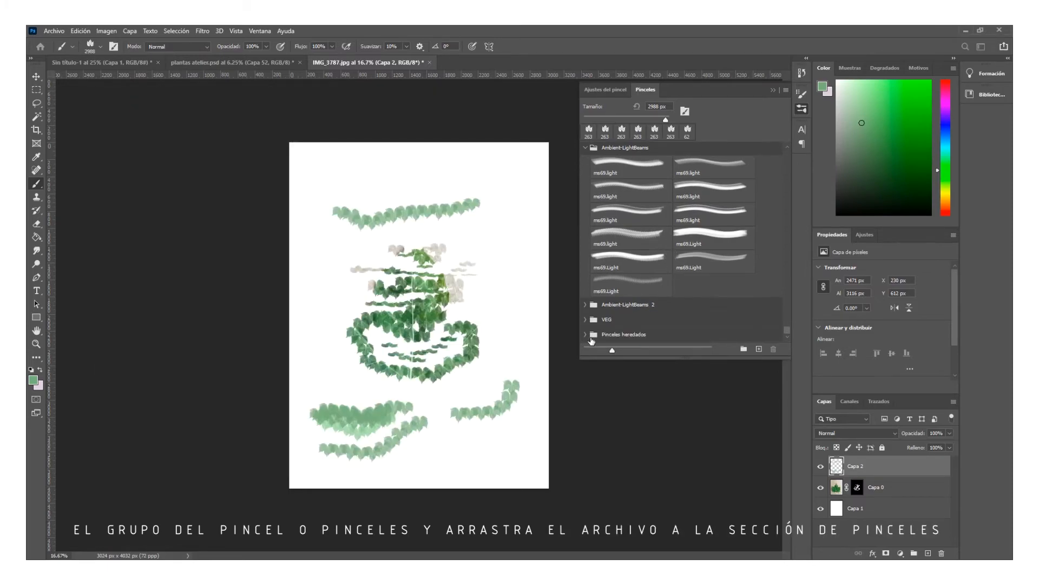
click(587, 334)
scroll(626, 322, down, 10)
scroll(614, 278, down, 8)
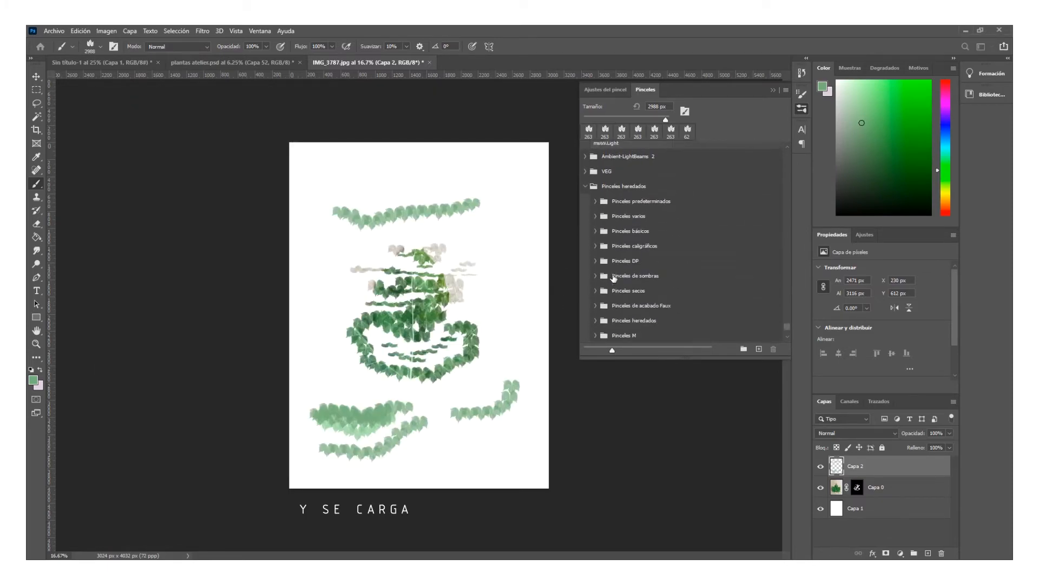
click(774, 90)
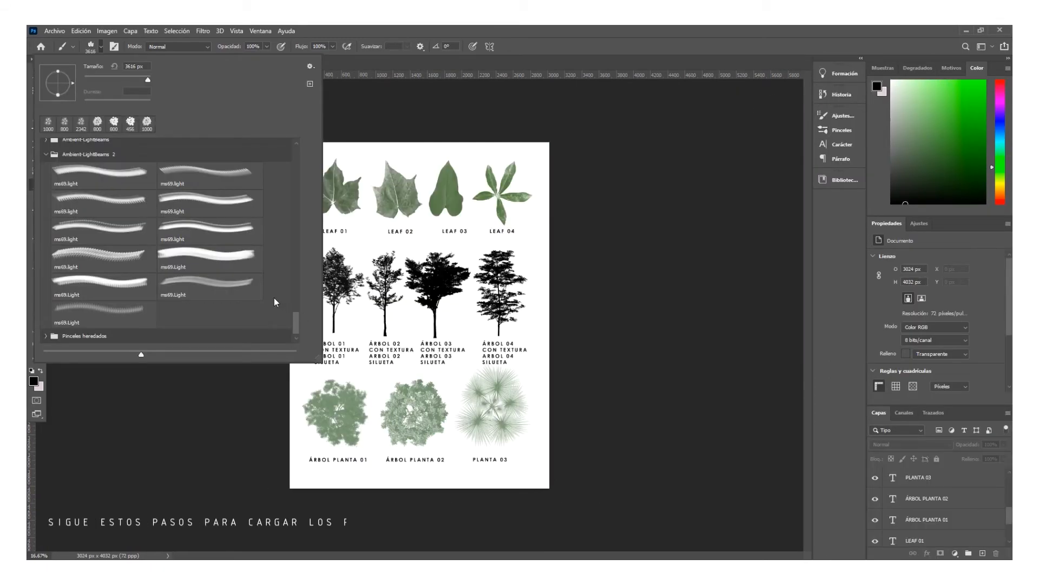
- Expand the imported PINCELES DE VEGETACIÓN group beneath Pinceles heredados to view its contents
scroll(274, 298, down, 2)
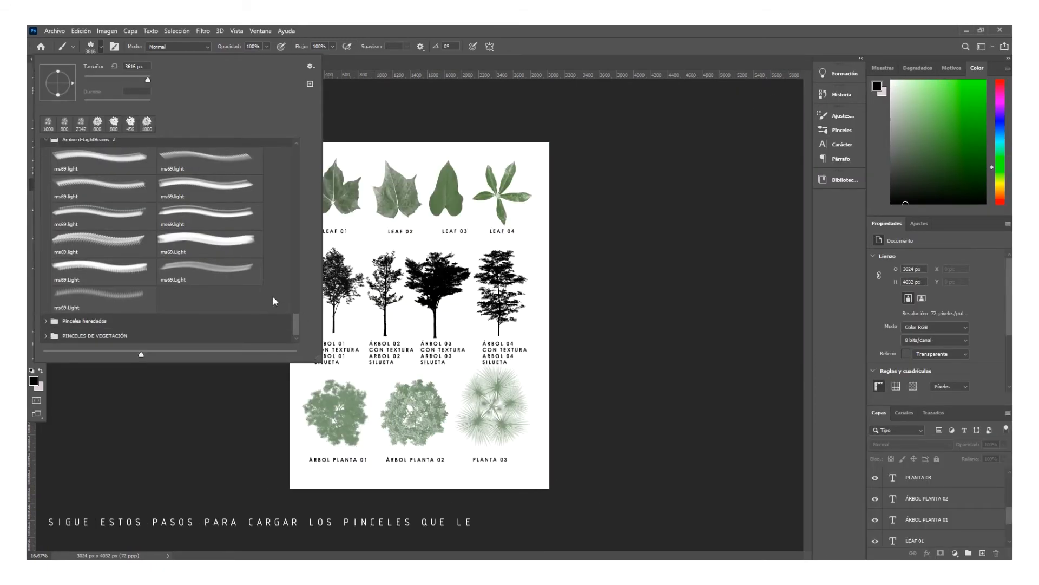
click(46, 336)
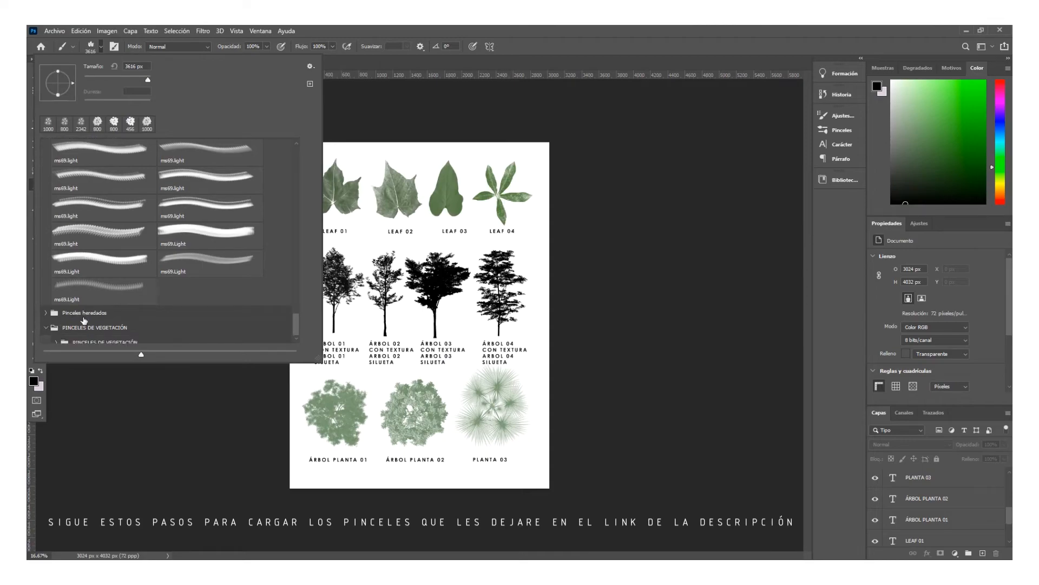